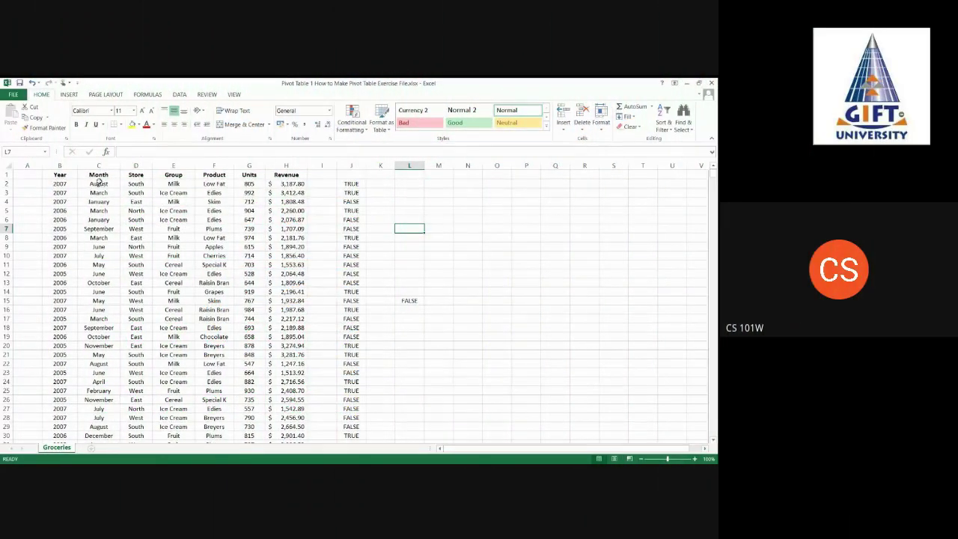
# Review the Month values and select the range C1:C17
pyautogui.click(101, 183)
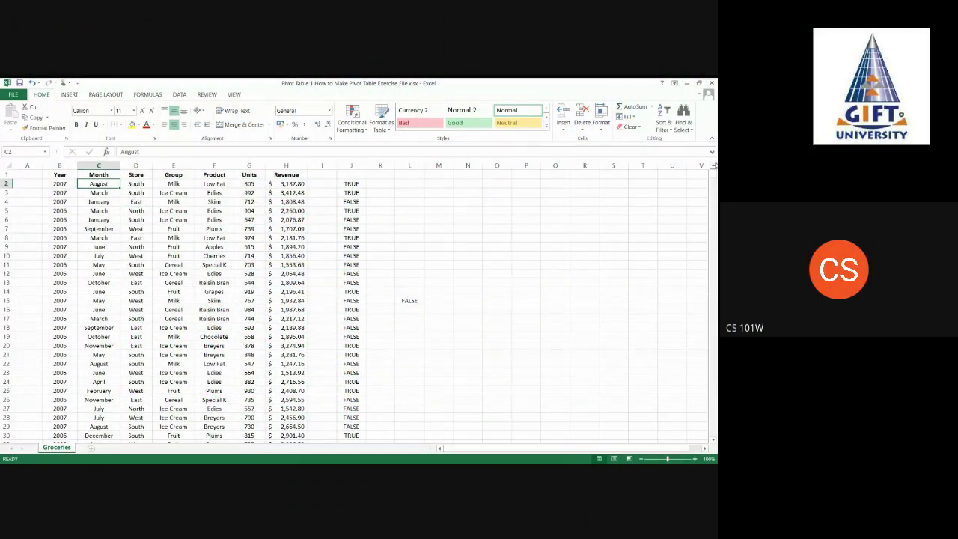
pyautogui.click(99, 193)
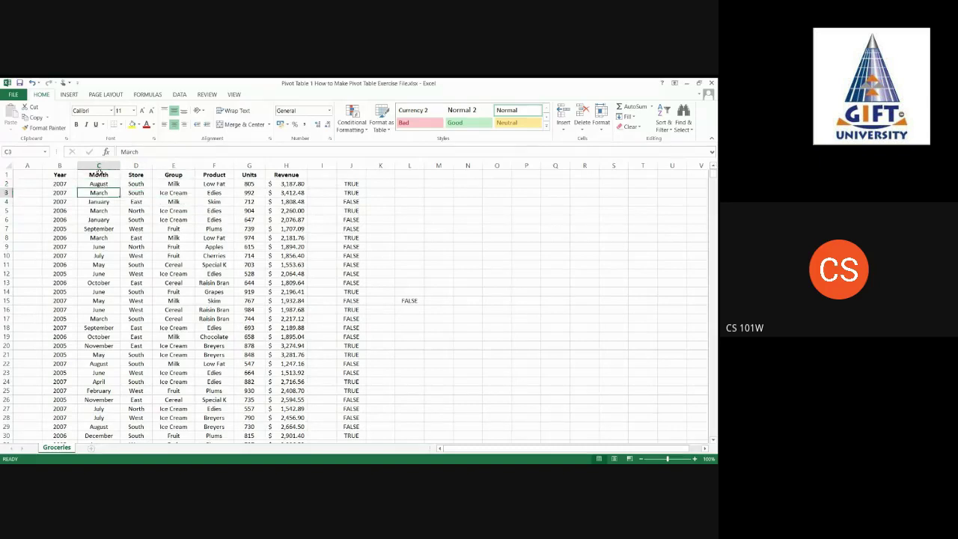
pyautogui.click(99, 173)
pyautogui.moveTo(100, 173); pyautogui.dragTo(110, 318)
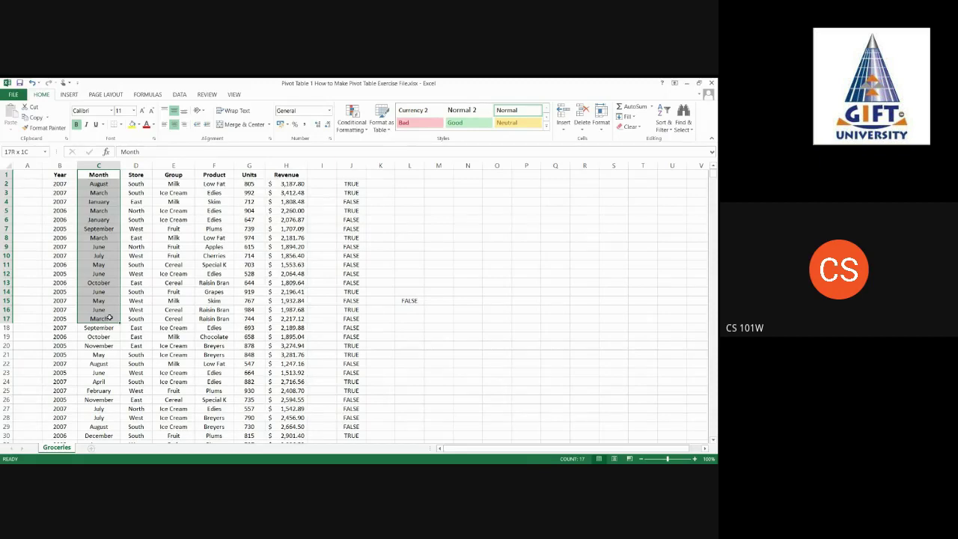
pyautogui.moveTo(109, 317); pyautogui.dragTo(110, 318)
# Deselect the Month column and set empty cell M6 to 16-point font
pyautogui.click(99, 267)
pyautogui.click(91, 182)
pyautogui.click(401, 218)
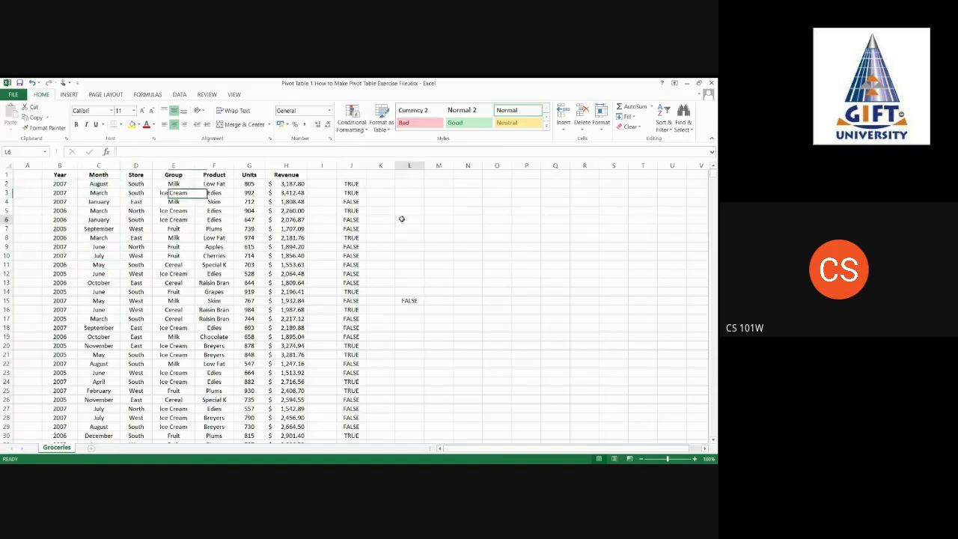
pyautogui.click(441, 218)
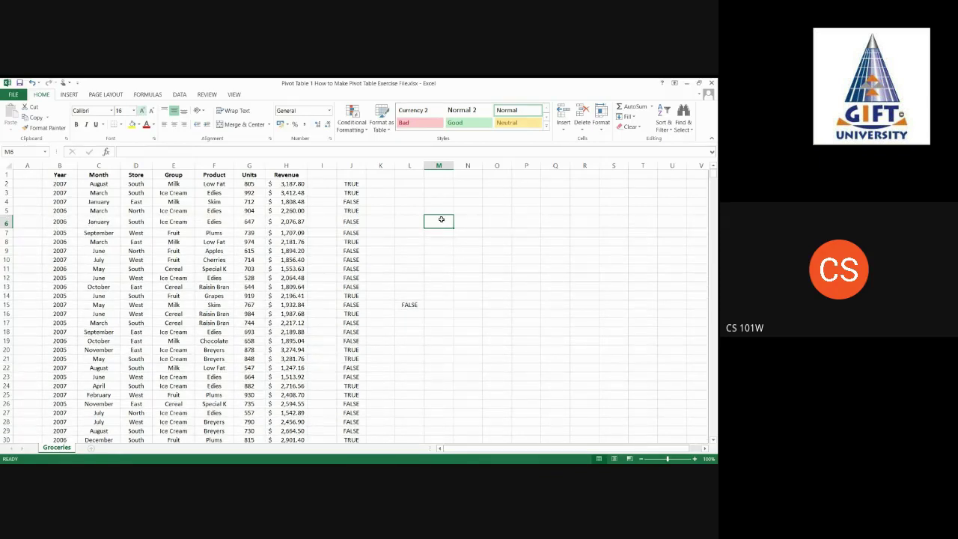
# Enter =TRIM(D2) in M6 so it shows South, and widen column M to fit
pyautogui.write('=T')
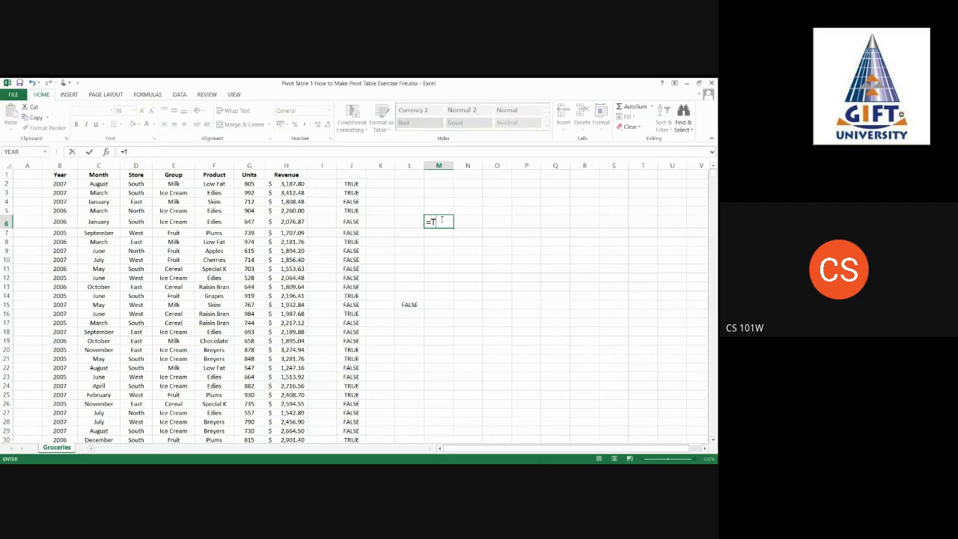
pyautogui.write('ri')
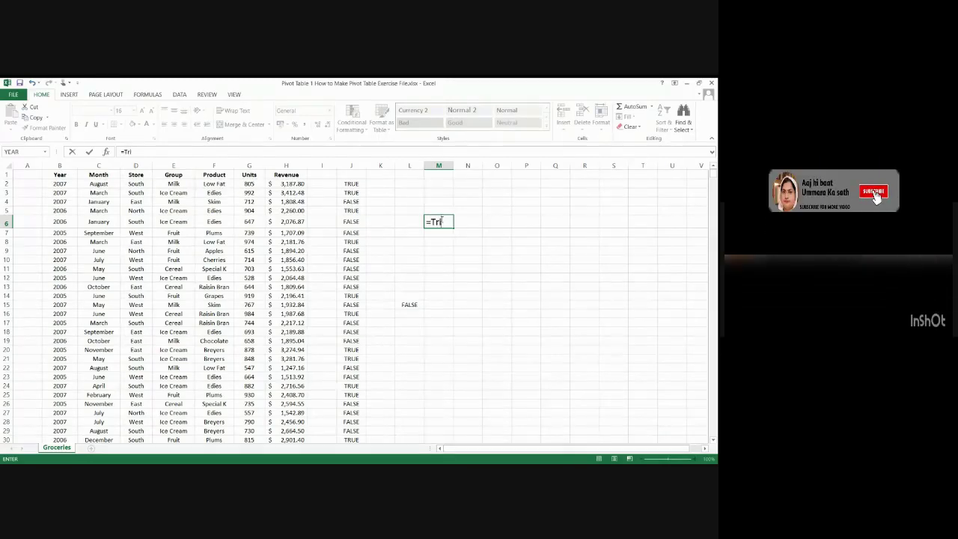
pyautogui.write('m')
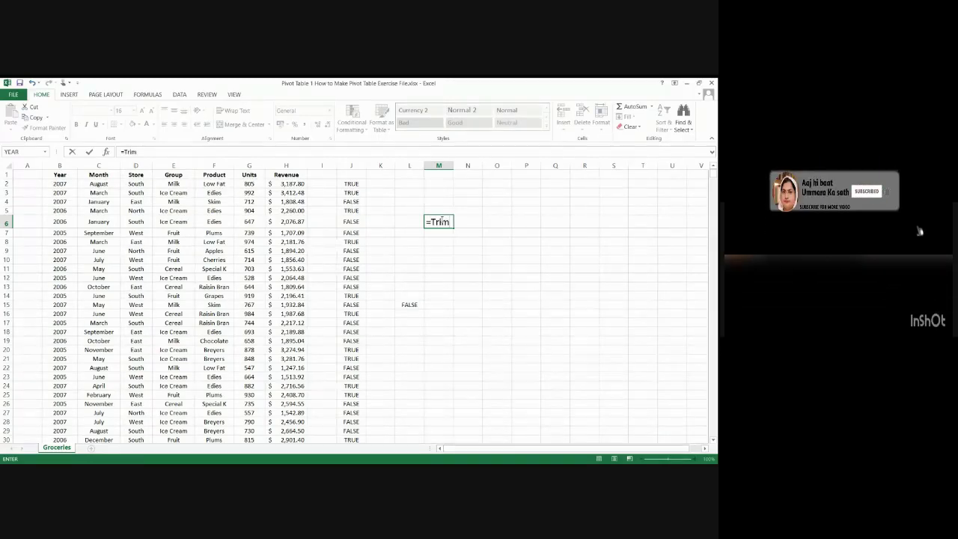
pyautogui.write('(')
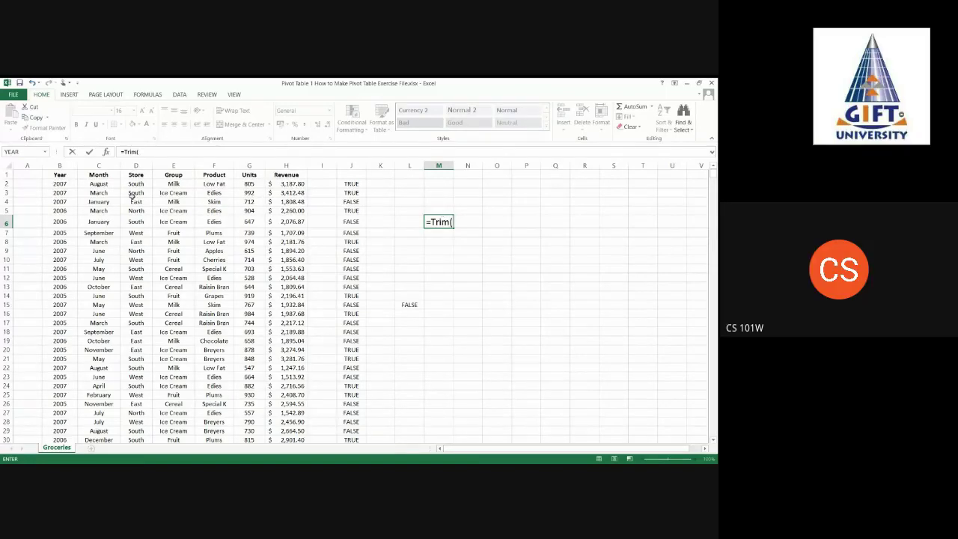
pyautogui.click(133, 183)
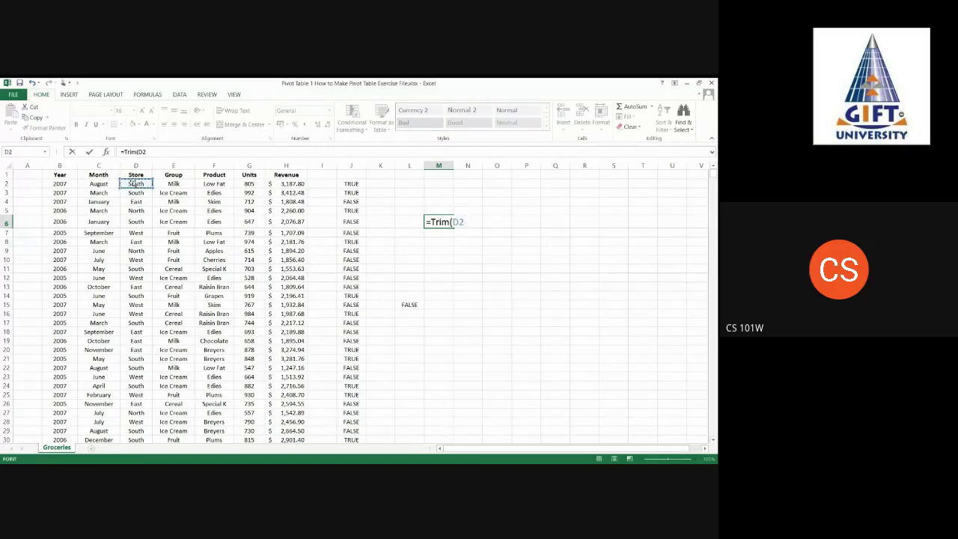
pyautogui.press('Return')
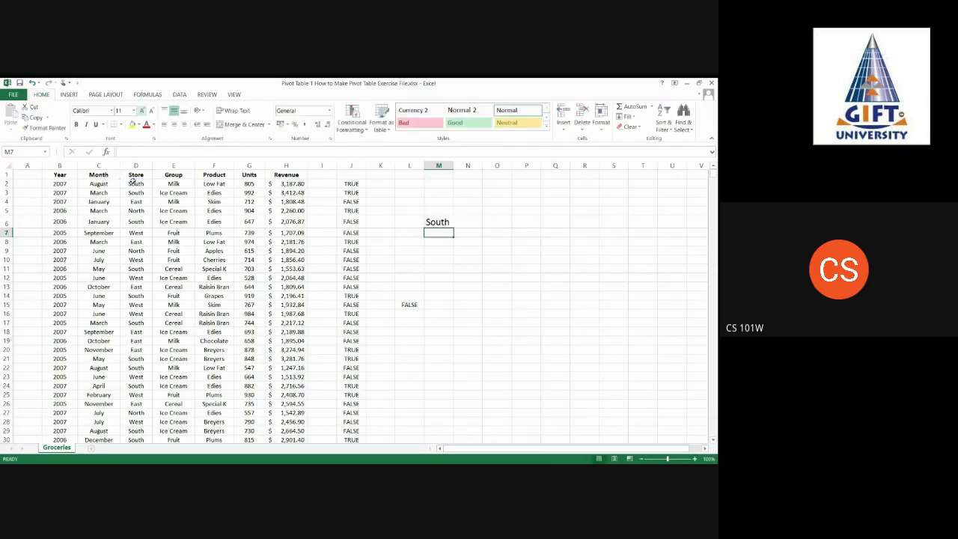
pyautogui.click(436, 222)
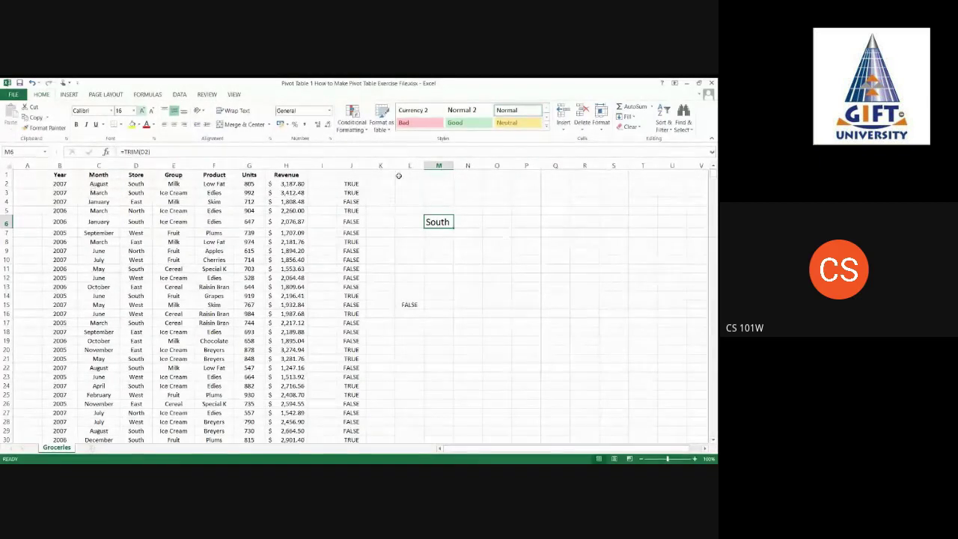
pyautogui.moveTo(452, 166); pyautogui.dragTo(481, 166)
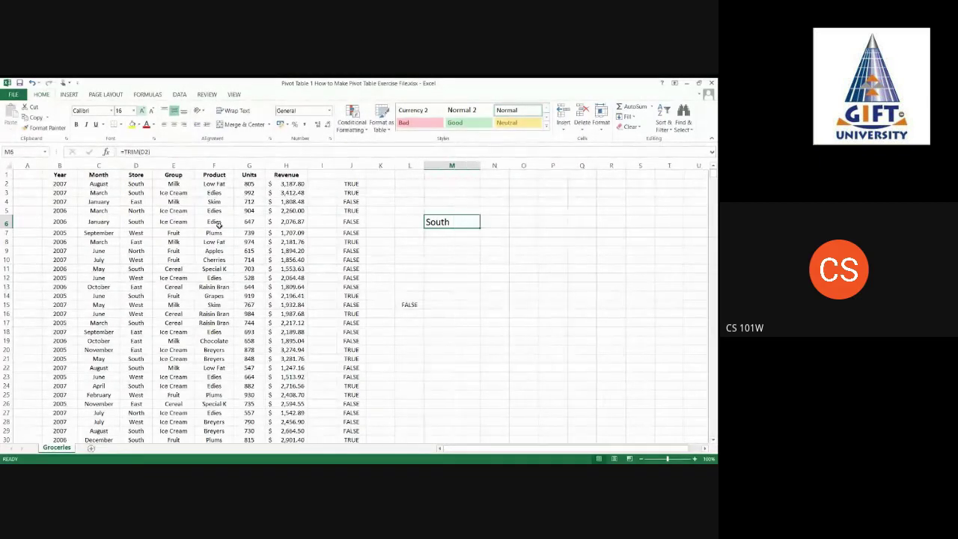
pyautogui.click(129, 184)
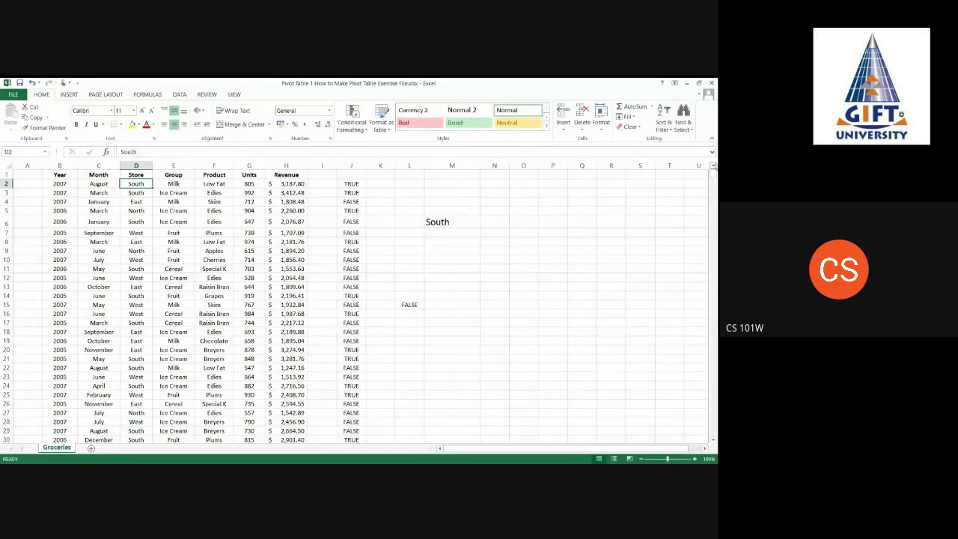
pyautogui.click(443, 220)
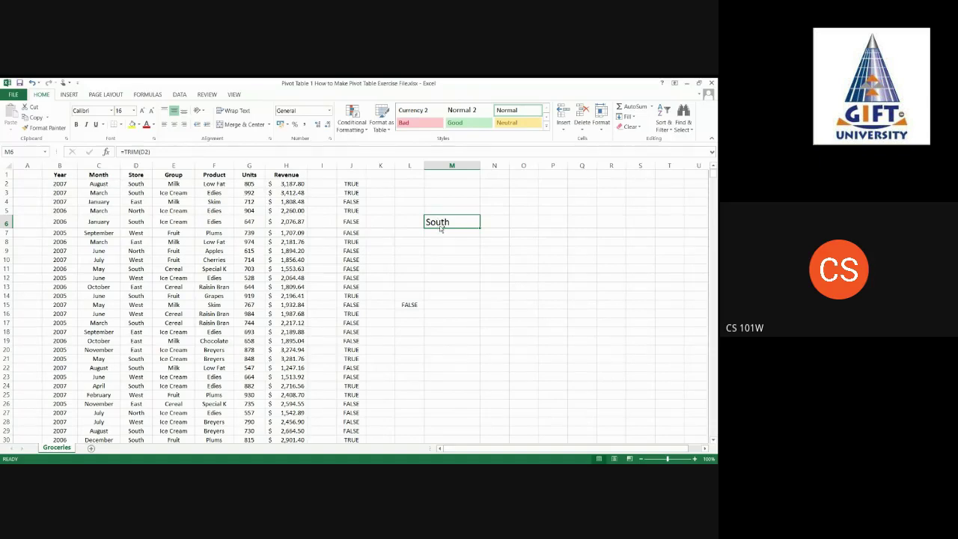
# Move the =TRIM(D2) formula from M6 to M2 and fill it down through M12
pyautogui.hotkey('ctrl', 'c')
pyautogui.click(443, 183)
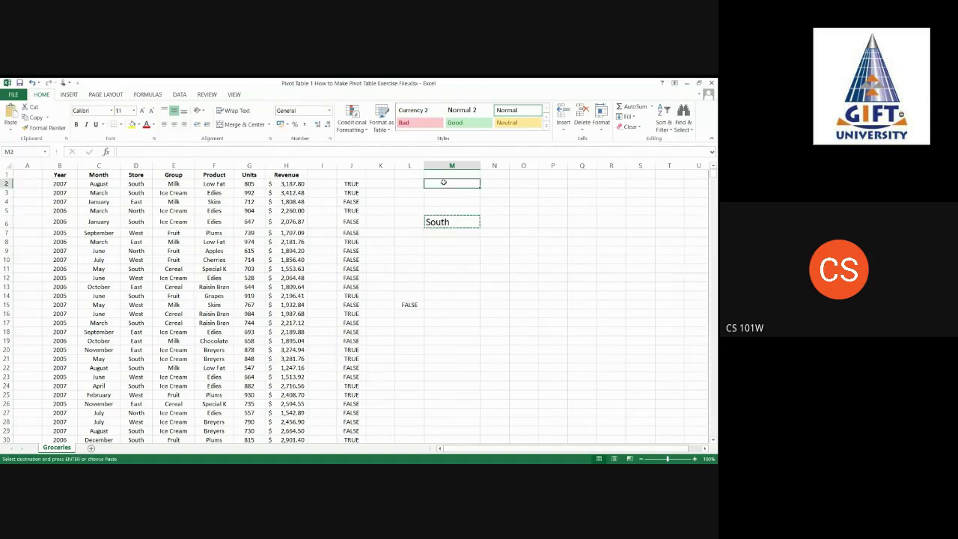
pyautogui.press('Return')
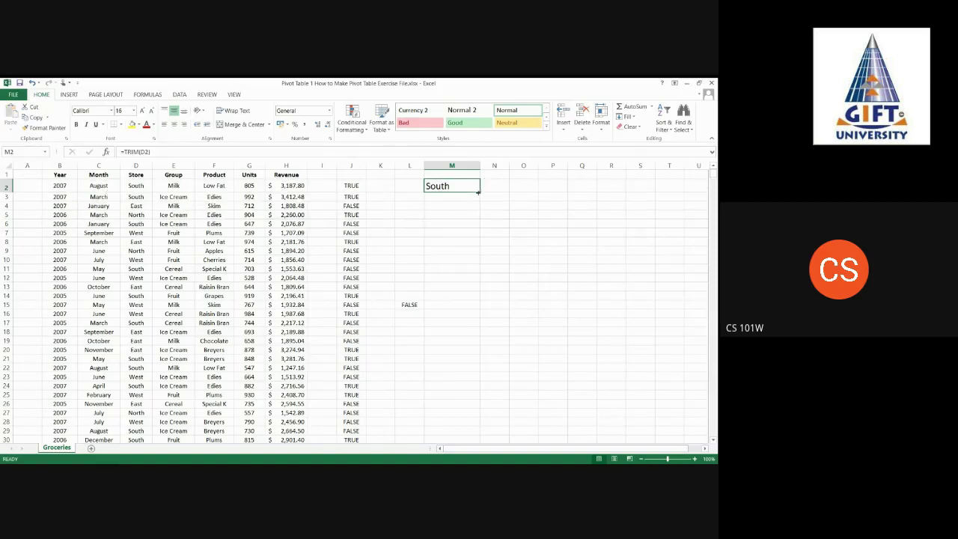
pyautogui.moveTo(477, 191); pyautogui.dragTo(488, 284)
pyautogui.click(134, 177)
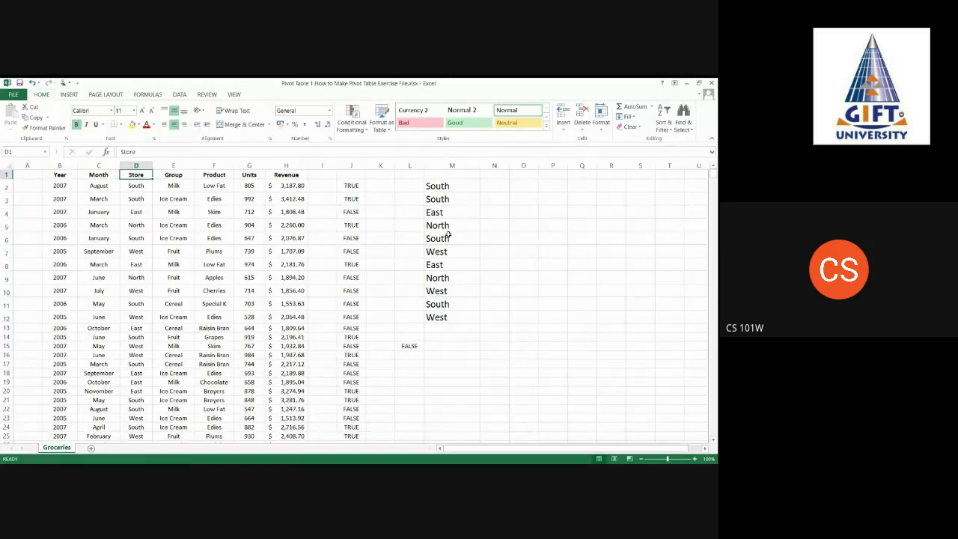
pyautogui.click(435, 187)
pyautogui.click(446, 289)
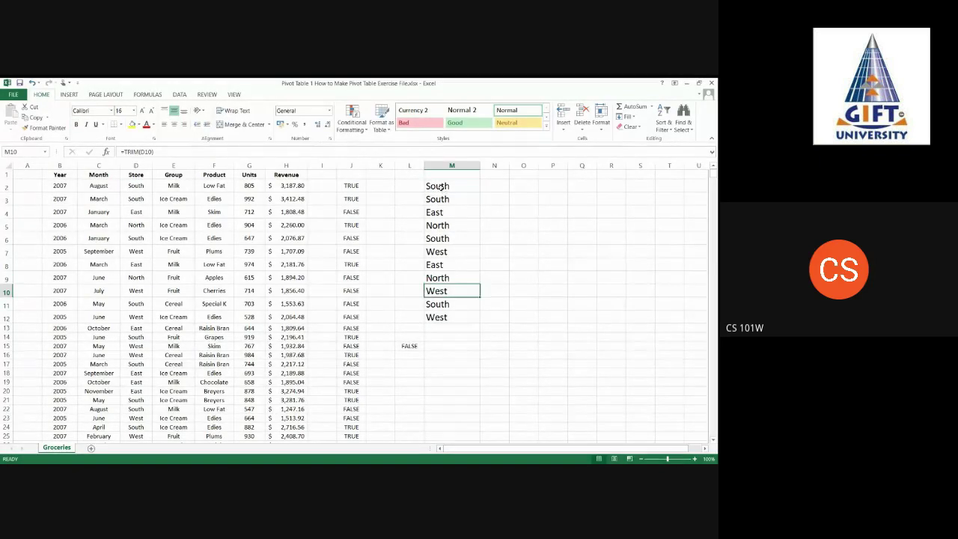
pyautogui.click(442, 186)
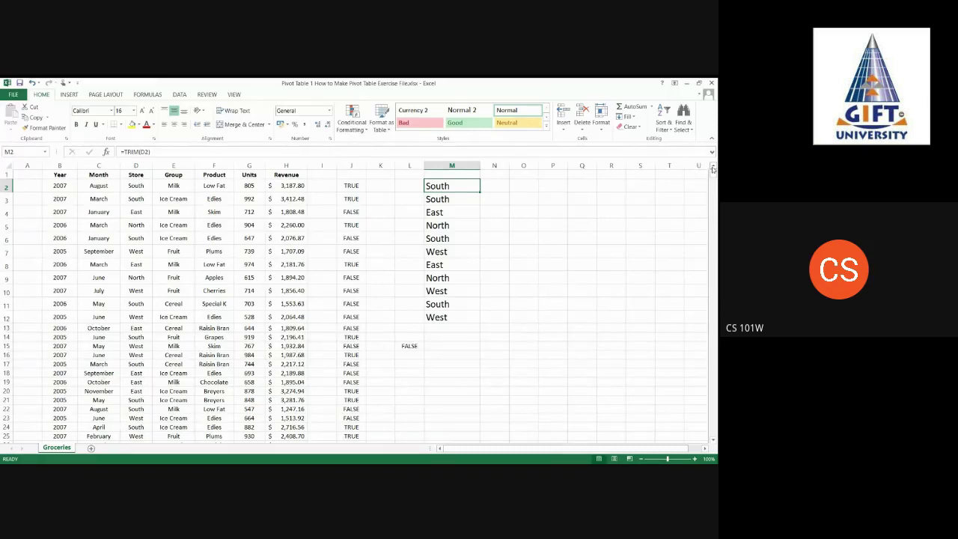
pyautogui.click(452, 174)
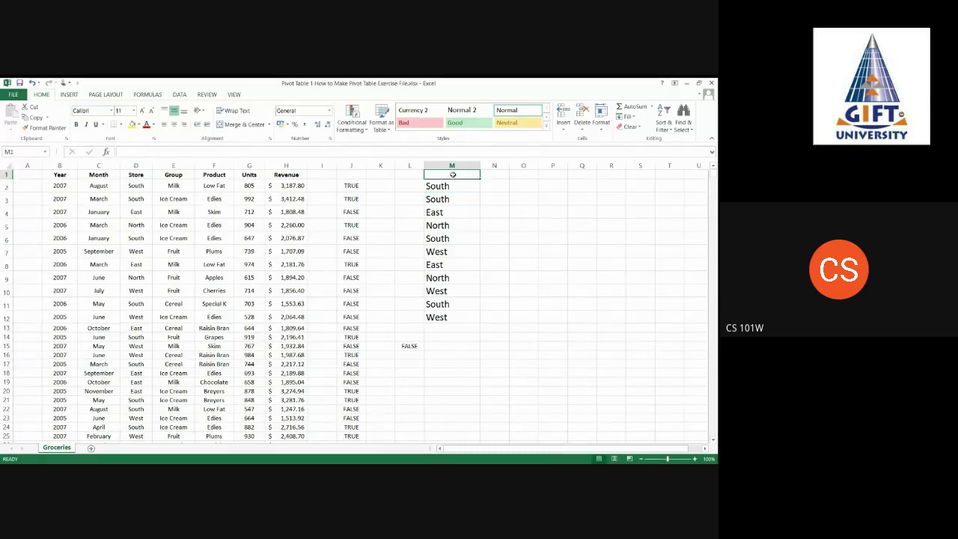
# Enter the heading Trim in M1 and enlarge it to 16-point
pyautogui.write('Tri')
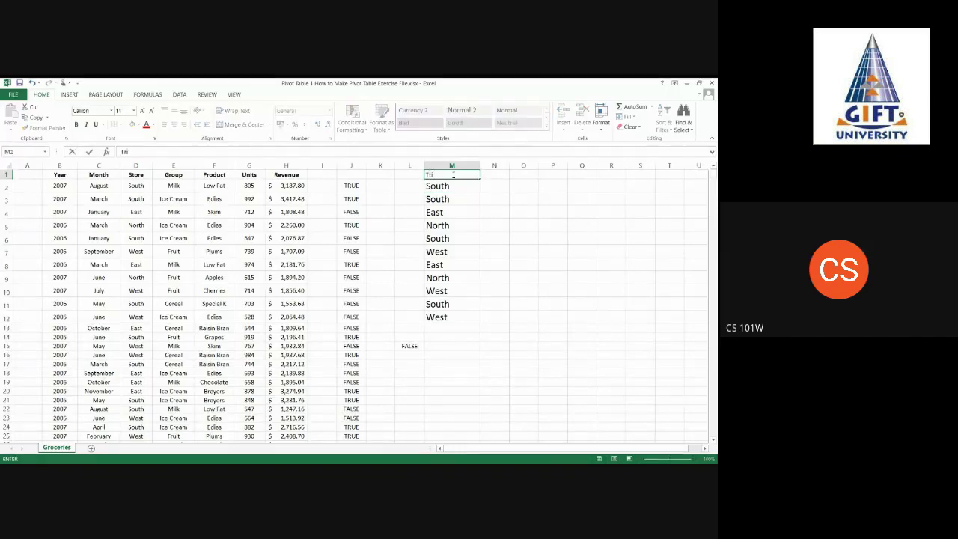
pyautogui.write('m')
pyautogui.click(452, 235)
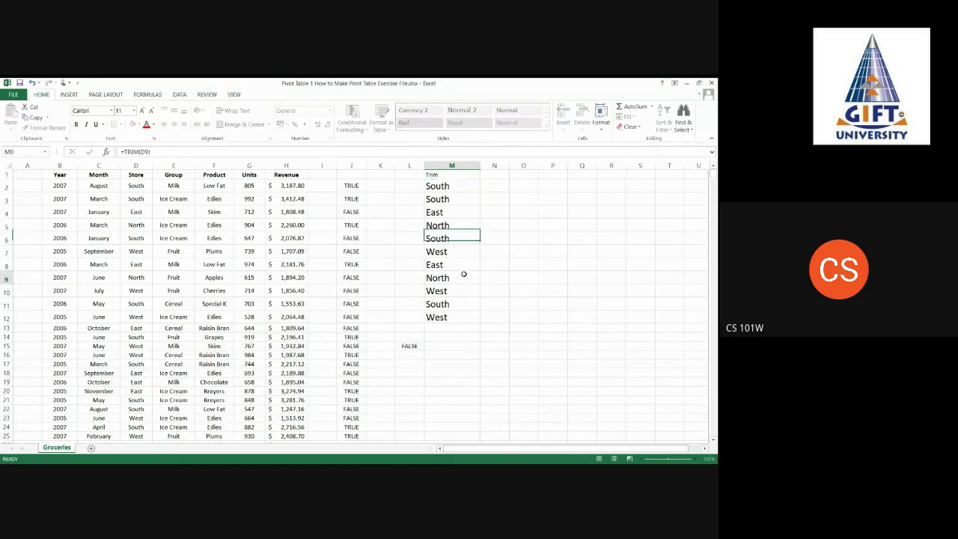
pyautogui.click(452, 277)
pyautogui.click(449, 187)
pyautogui.click(449, 174)
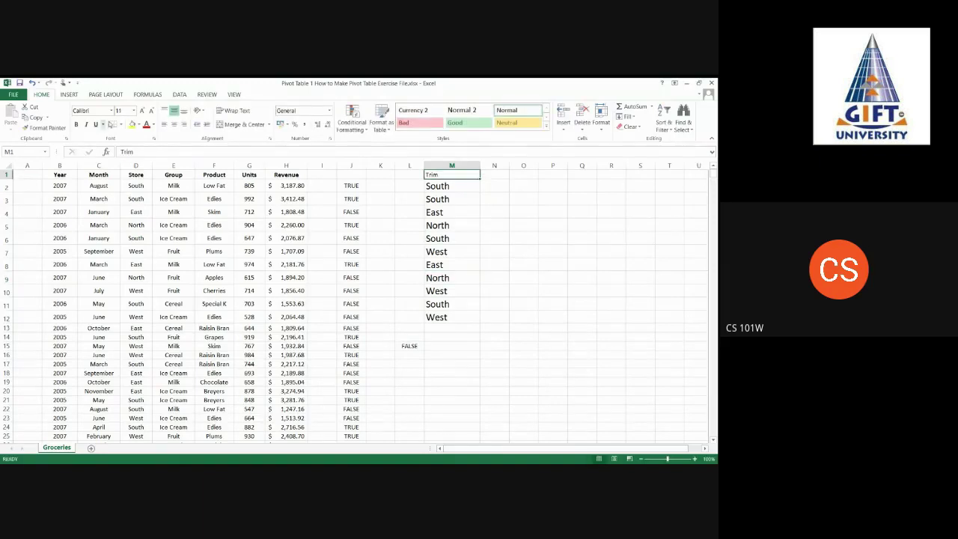
pyautogui.click(145, 111)
pyautogui.click(144, 111)
pyautogui.click(145, 111)
pyautogui.click(144, 111)
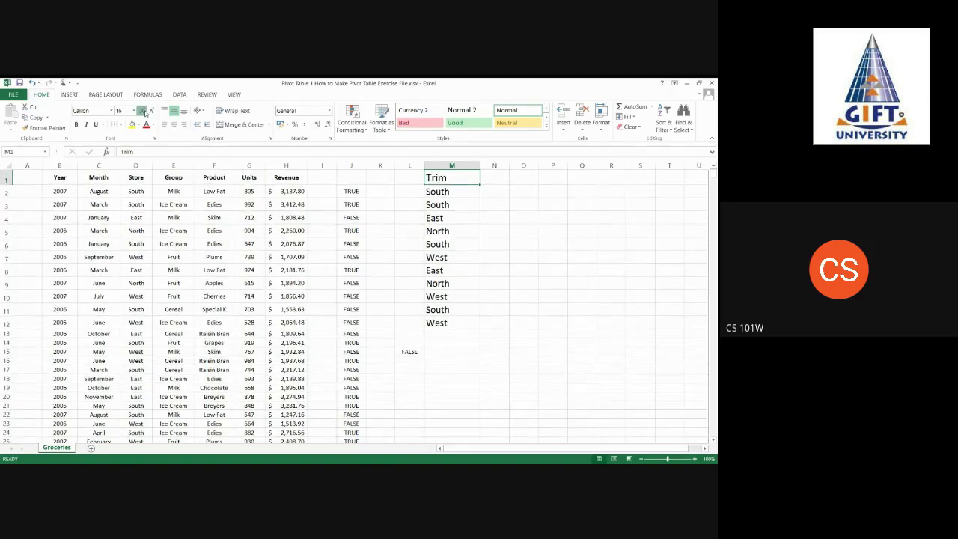
pyautogui.click(144, 111)
pyautogui.click(498, 177)
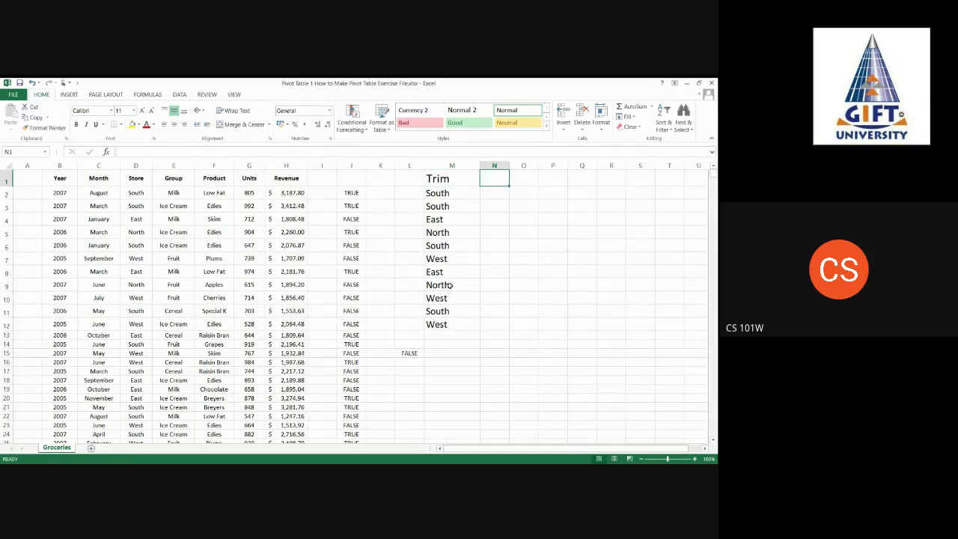
# Head column N as Proper and enter =PROPER(D2) in N2, showing South
pyautogui.write('Proper')
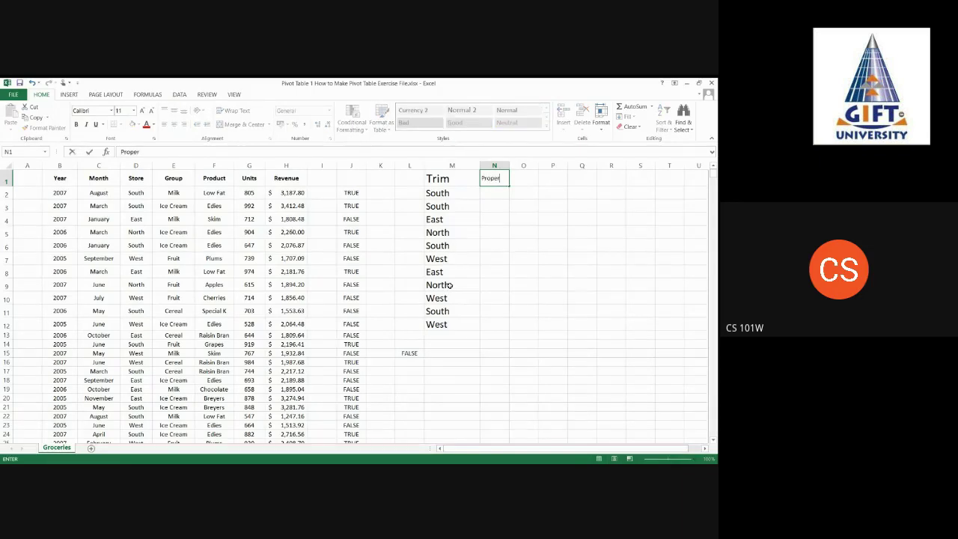
pyautogui.click(498, 255)
pyautogui.click(494, 192)
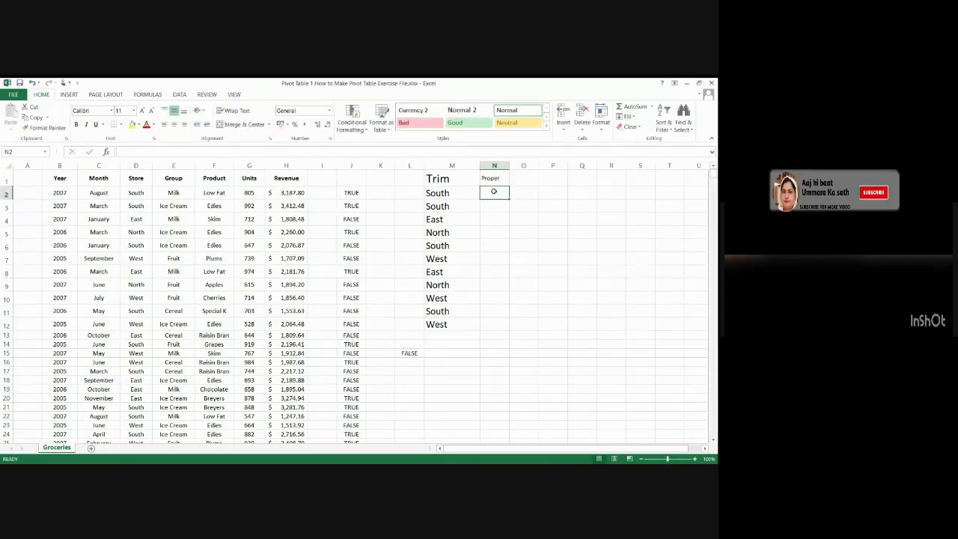
pyautogui.write('=p')
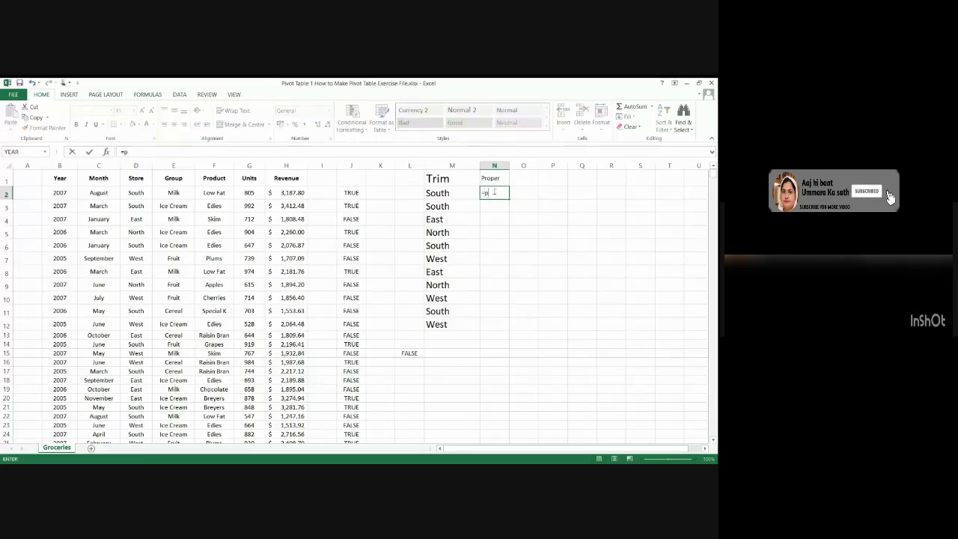
pyautogui.write('roper(')
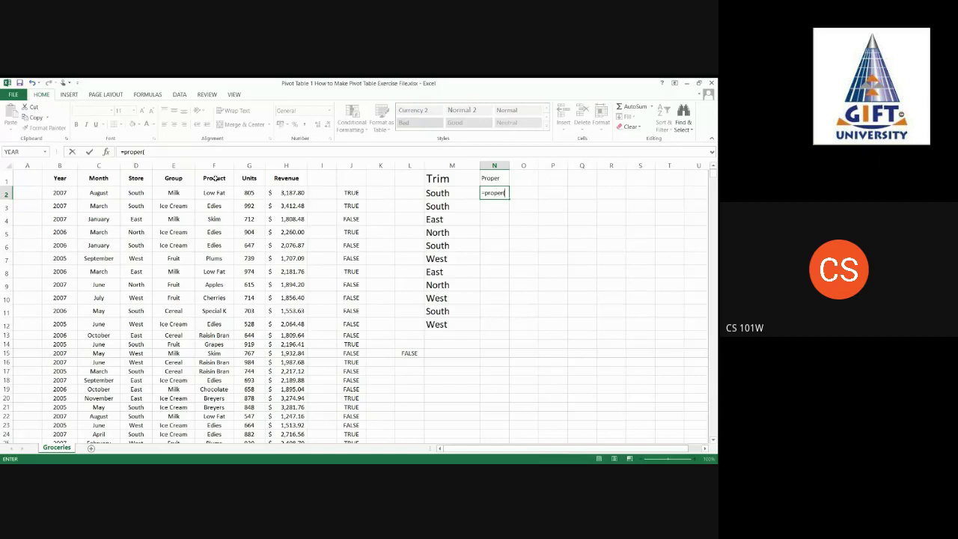
pyautogui.click(141, 190)
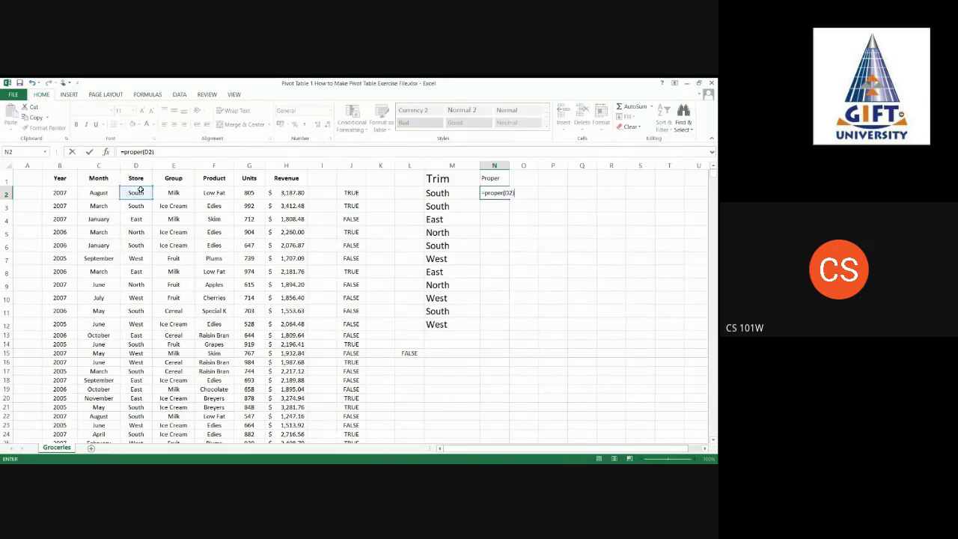
pyautogui.press('Return')
pyautogui.click(494, 193)
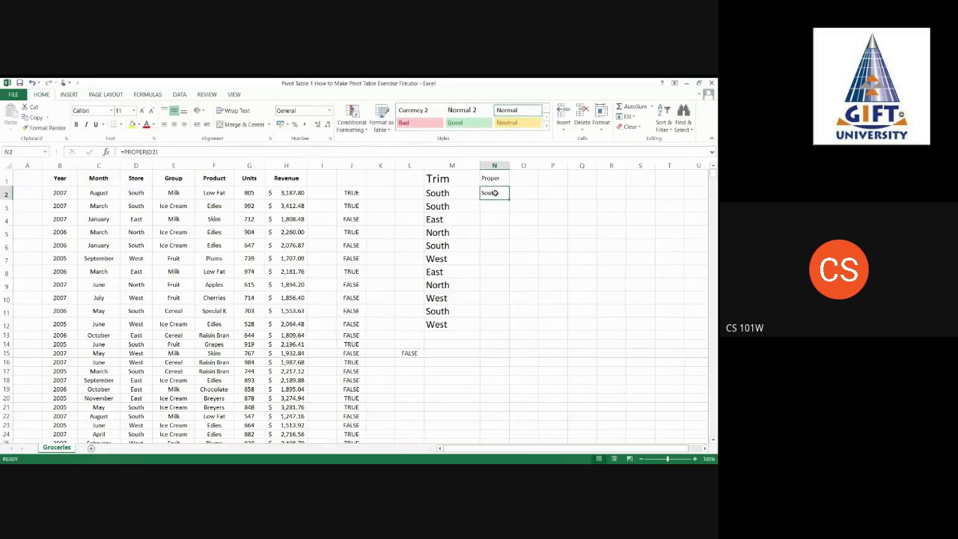
pyautogui.doubleClick(494, 193)
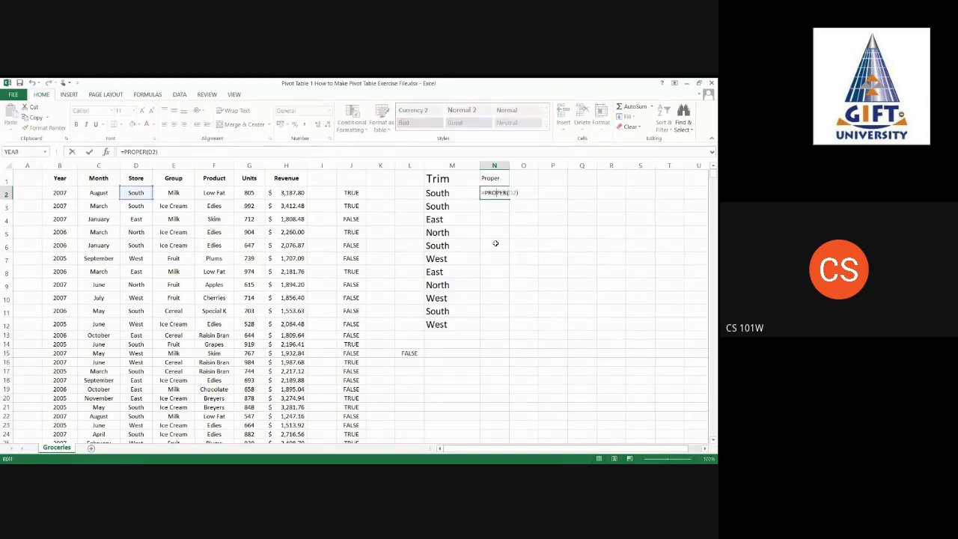
pyautogui.press('Return')
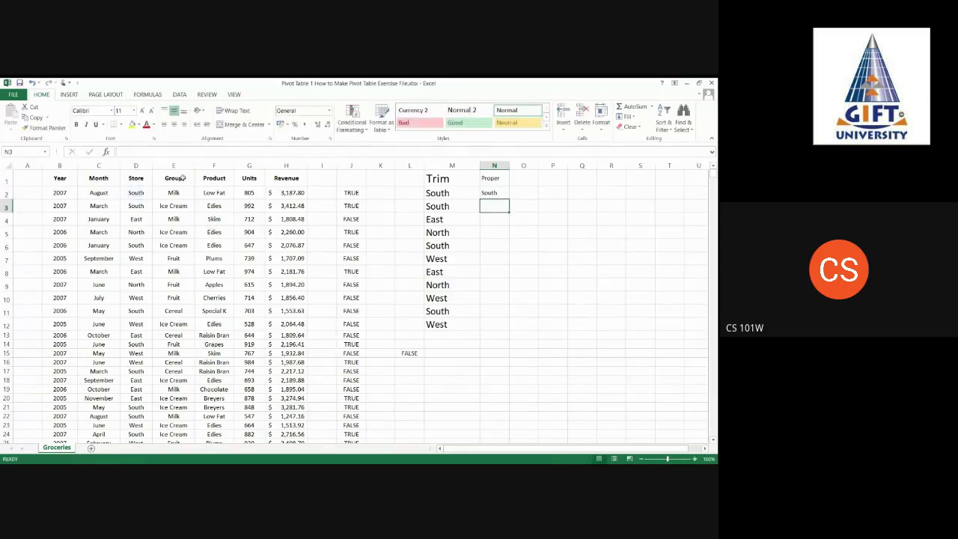
pyautogui.click(135, 206)
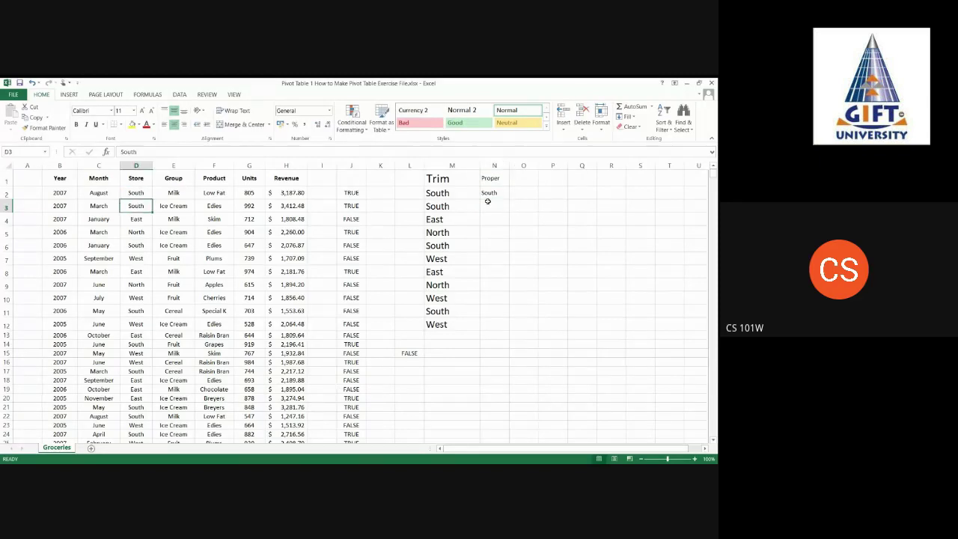
pyautogui.click(494, 192)
# Widen column N and enlarge the Proper heading in N1 up to size 20
pyautogui.moveTo(511, 164); pyautogui.dragTo(520, 164)
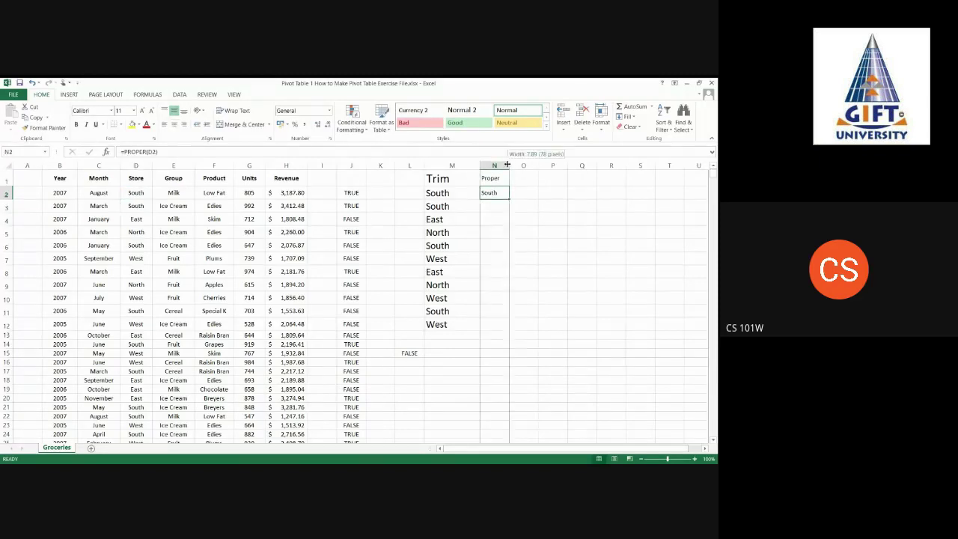
pyautogui.click(488, 178)
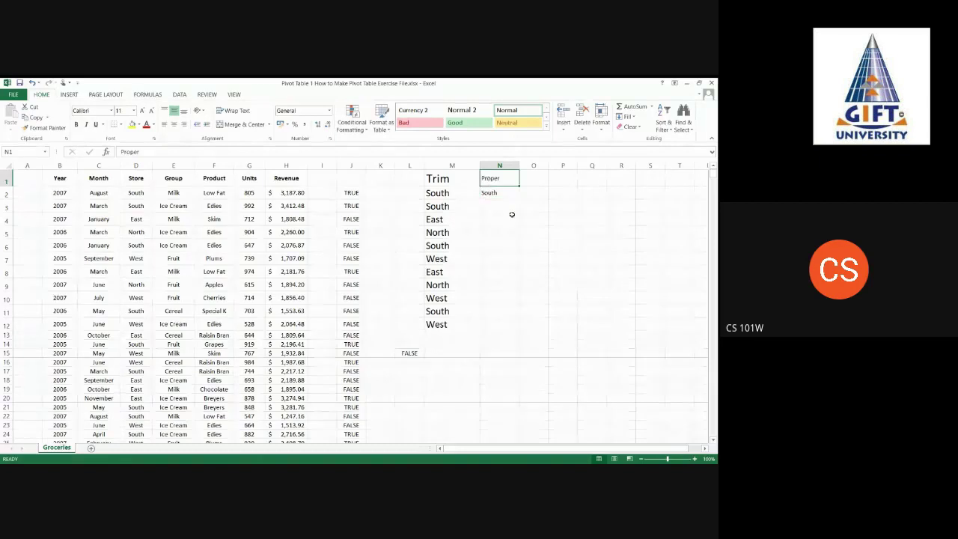
pyautogui.click(142, 111)
pyautogui.click(142, 111)
pyautogui.click(142, 111)
pyautogui.click(142, 110)
pyautogui.click(142, 111)
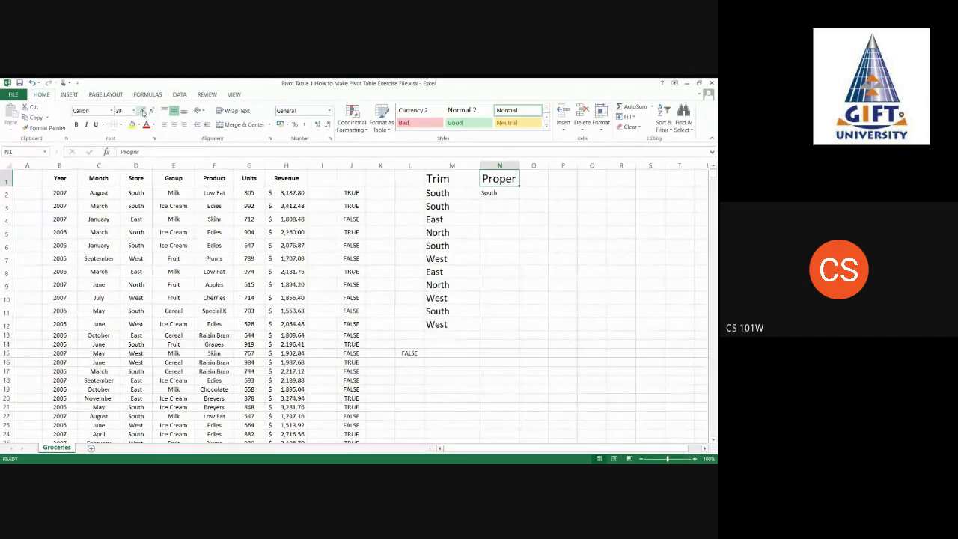
pyautogui.click(501, 197)
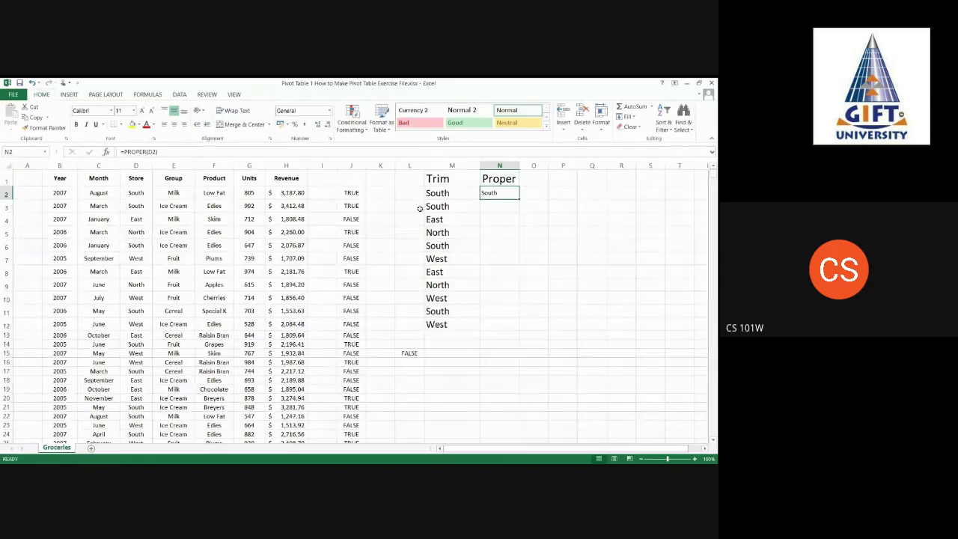
pyautogui.click(453, 192)
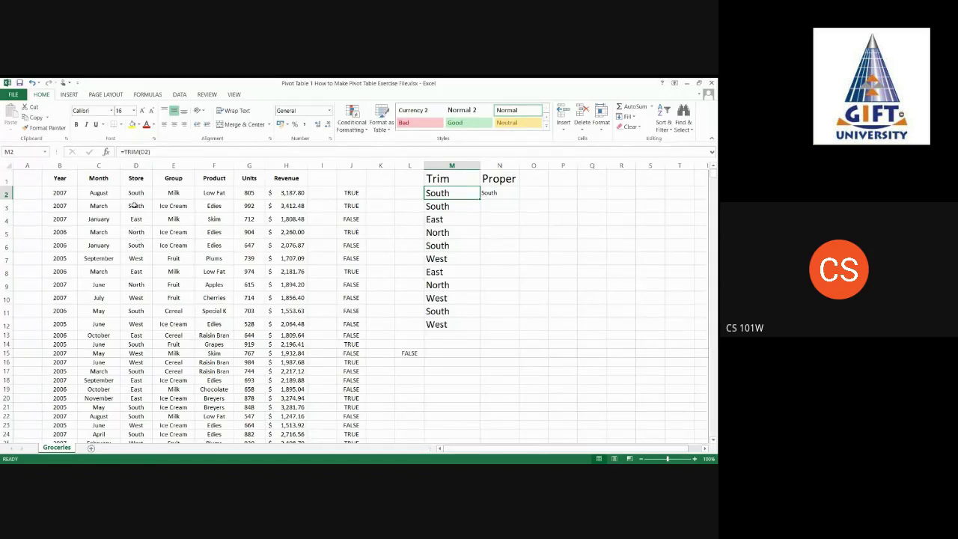
pyautogui.doubleClick(135, 206)
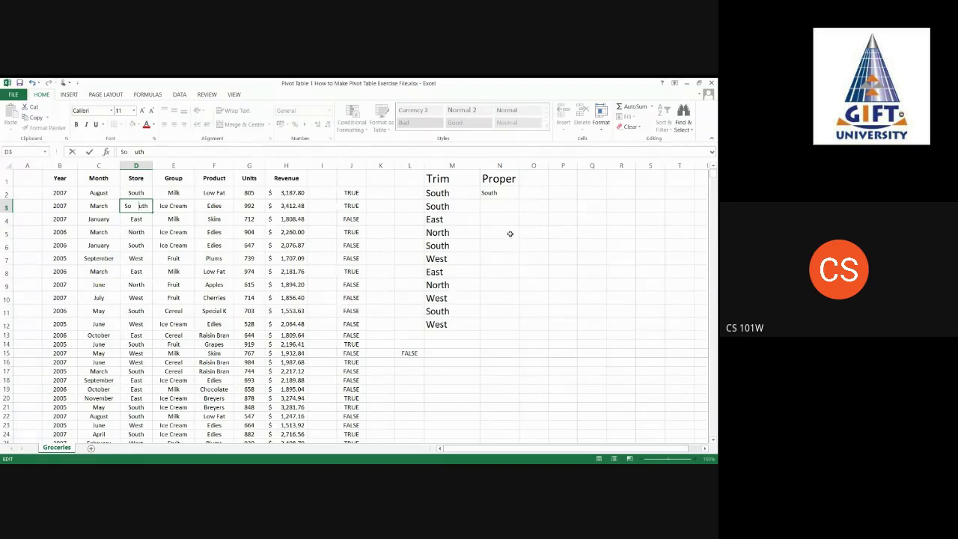
# Add extra spaces to the Store entries, making D3 'So uth' and D4 'East west'
pyautogui.click(512, 233)
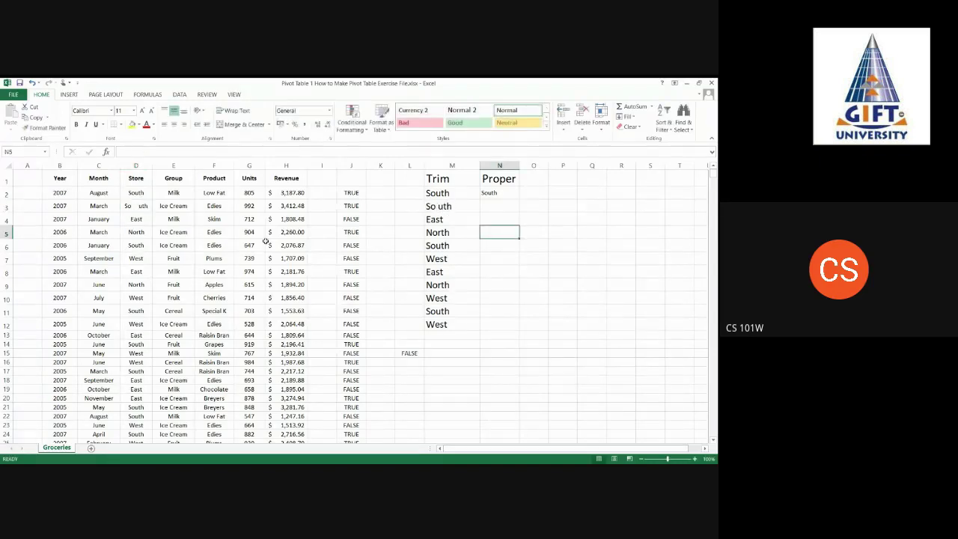
pyautogui.doubleClick(144, 219)
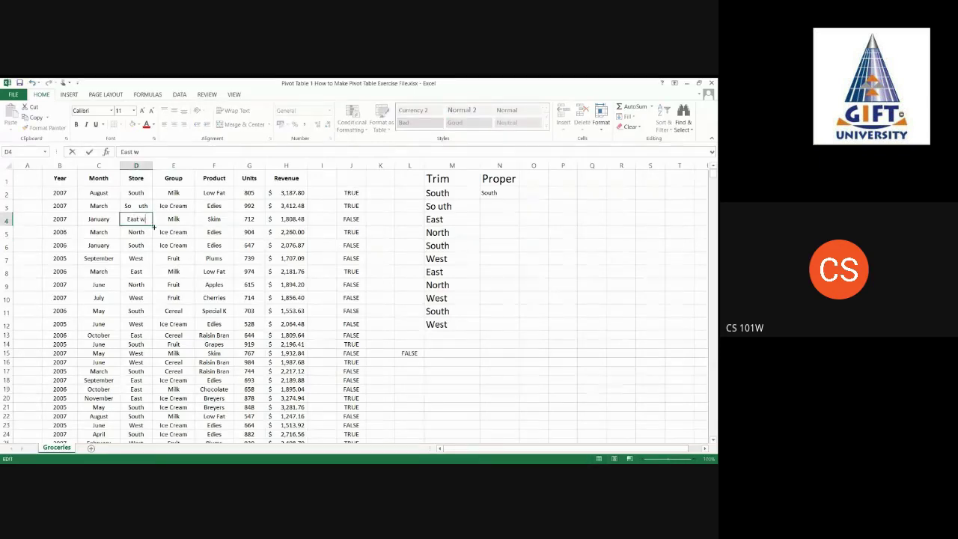
pyautogui.write('west')
pyautogui.click(149, 252)
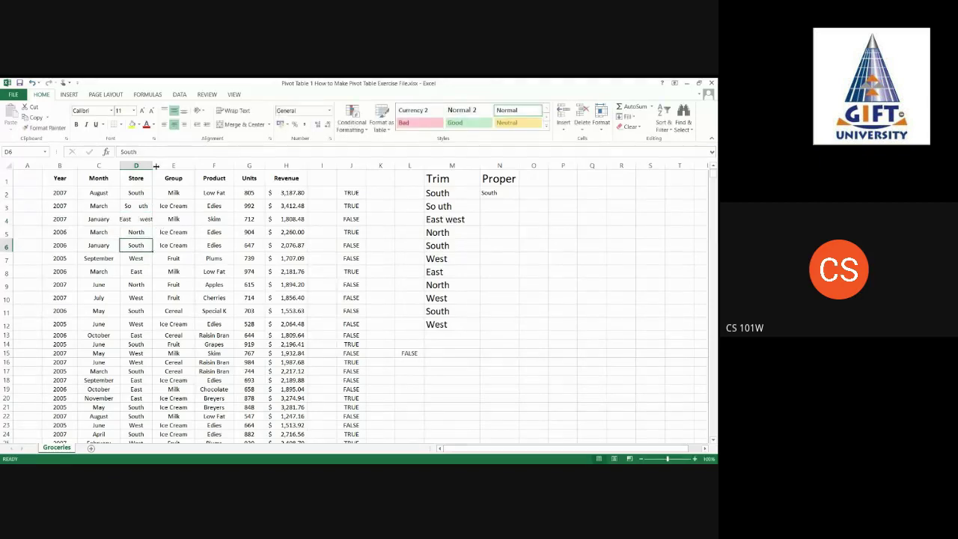
# Widen column D and fill the PROPER formula down N2:N12, checking N4's =PROPER(D4)
pyautogui.moveTo(154, 165); pyautogui.dragTo(162, 166)
pyautogui.click(509, 193)
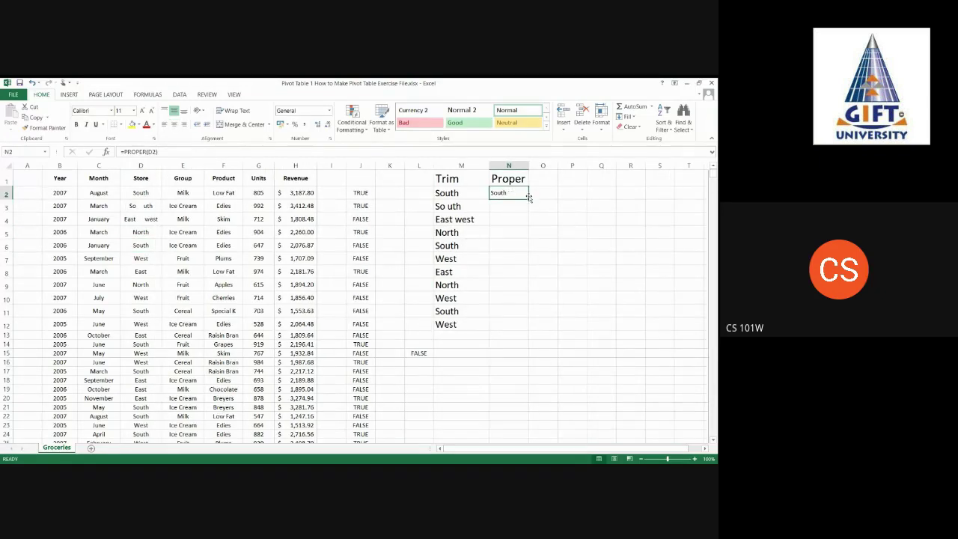
pyautogui.moveTo(527, 199); pyautogui.dragTo(527, 328)
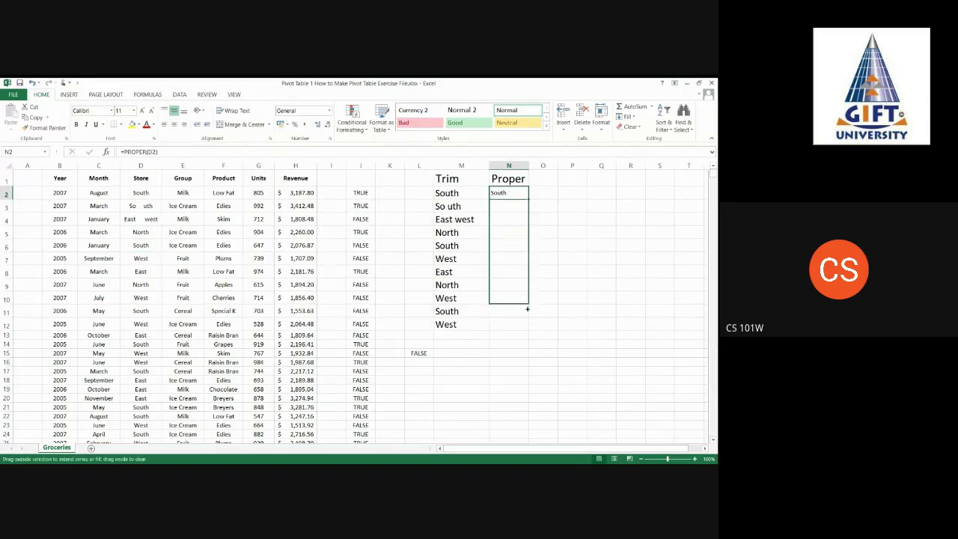
pyautogui.click(510, 218)
pyautogui.doubleClick(510, 219)
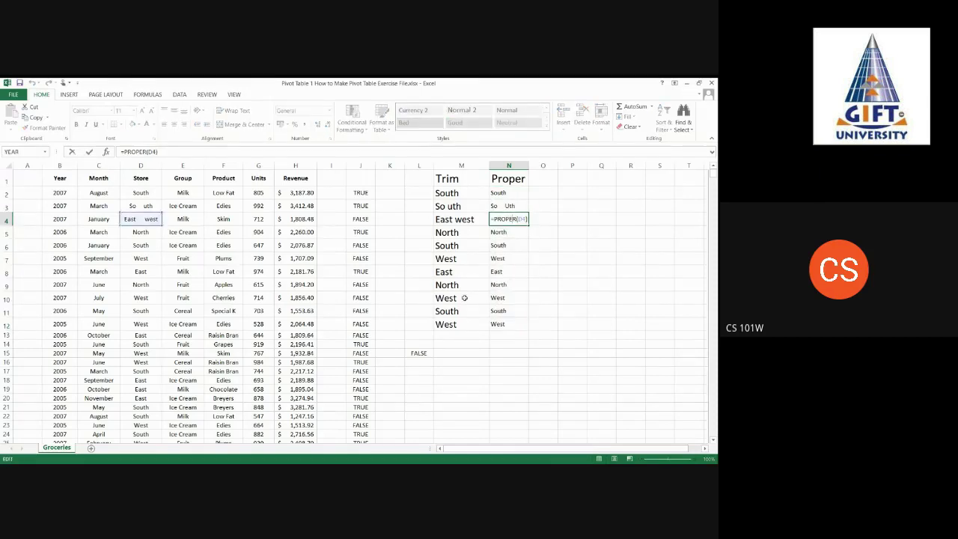
pyautogui.press('Escape')
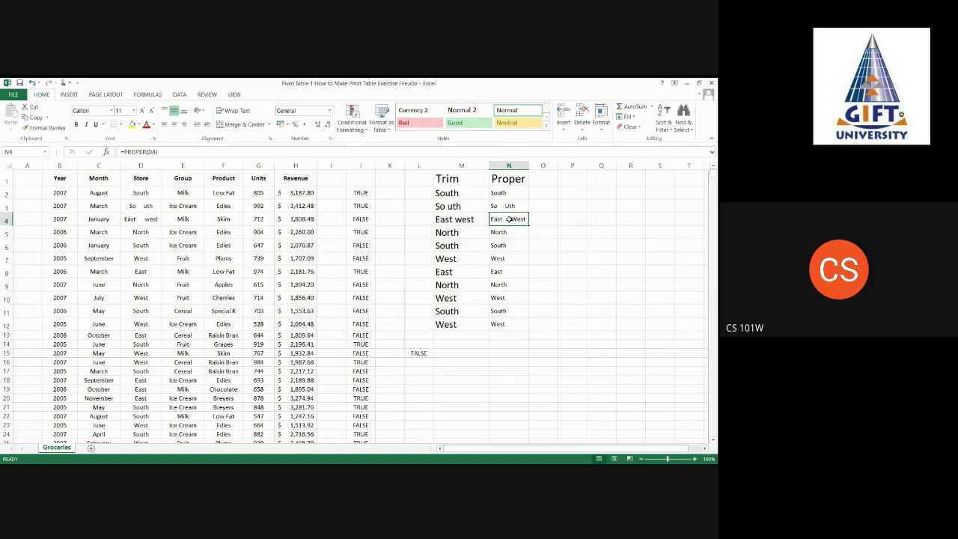
pyautogui.click(467, 219)
pyautogui.click(458, 183)
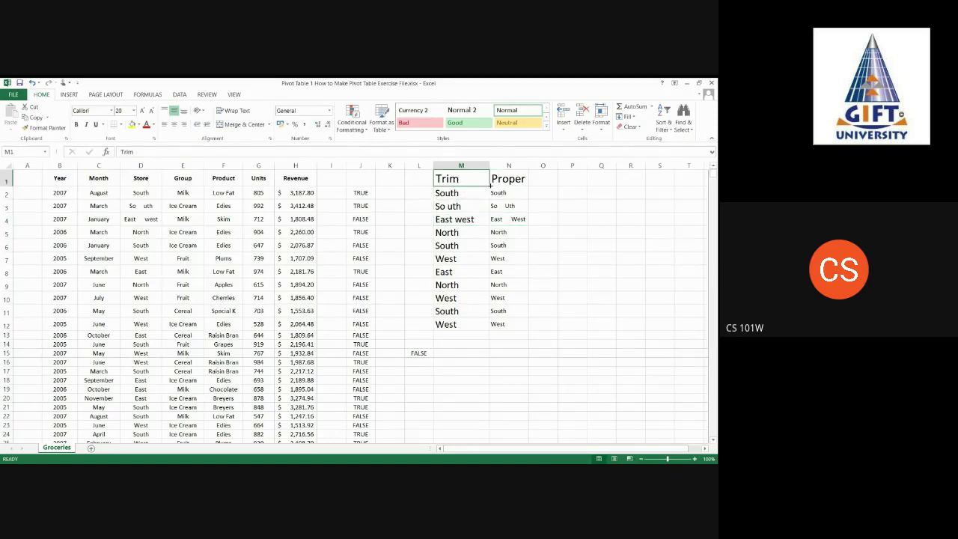
pyautogui.moveTo(490, 185); pyautogui.dragTo(474, 331)
pyautogui.click(464, 194)
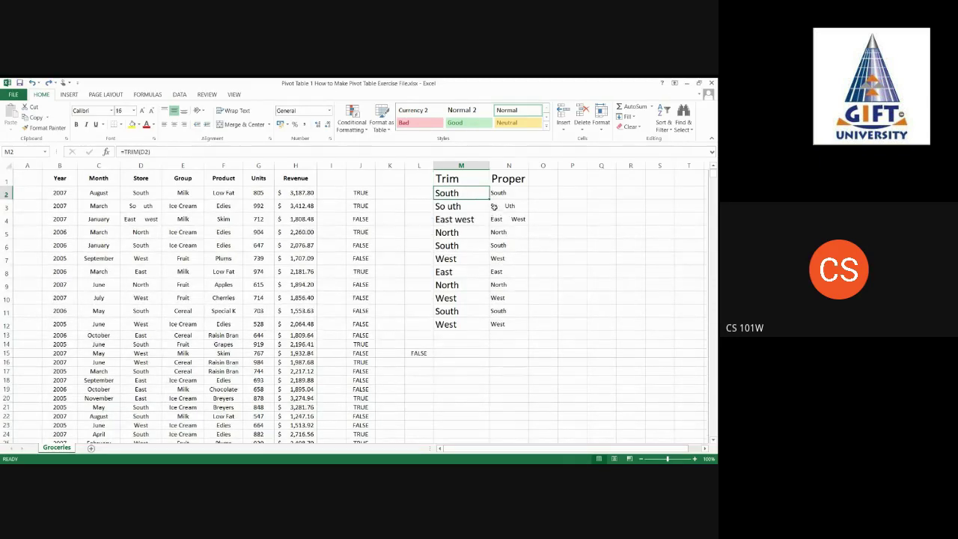
pyautogui.moveTo(489, 200); pyautogui.dragTo(482, 330)
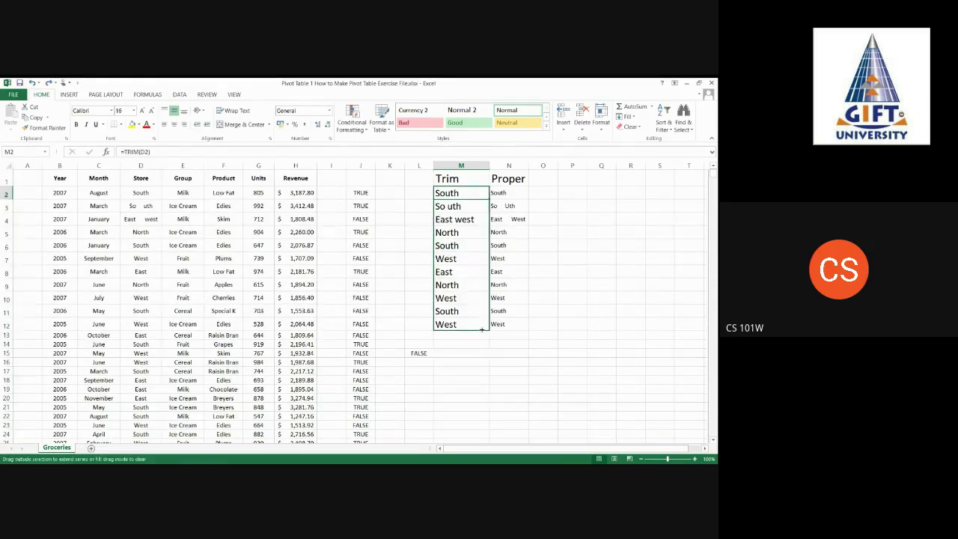
pyautogui.click(464, 231)
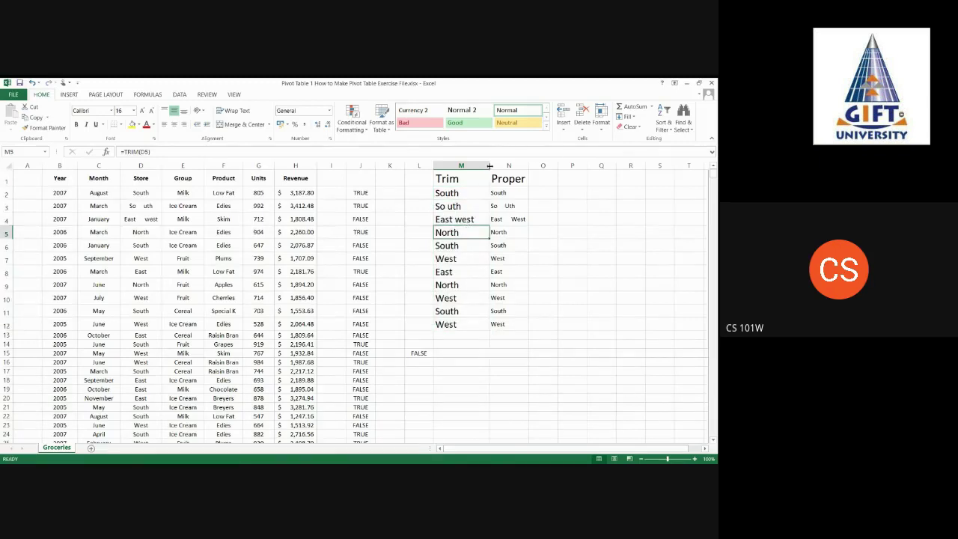
pyautogui.moveTo(490, 165); pyautogui.dragTo(508, 166)
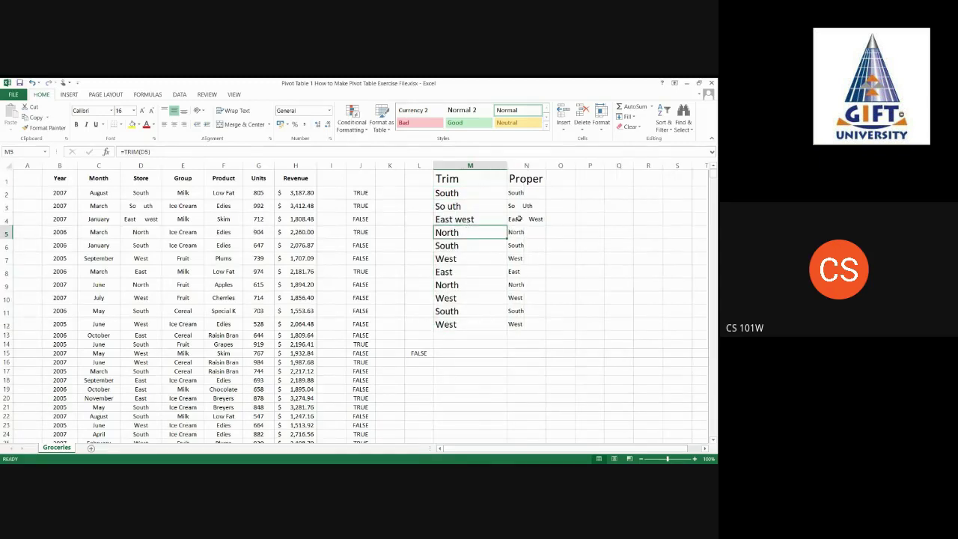
pyautogui.click(147, 219)
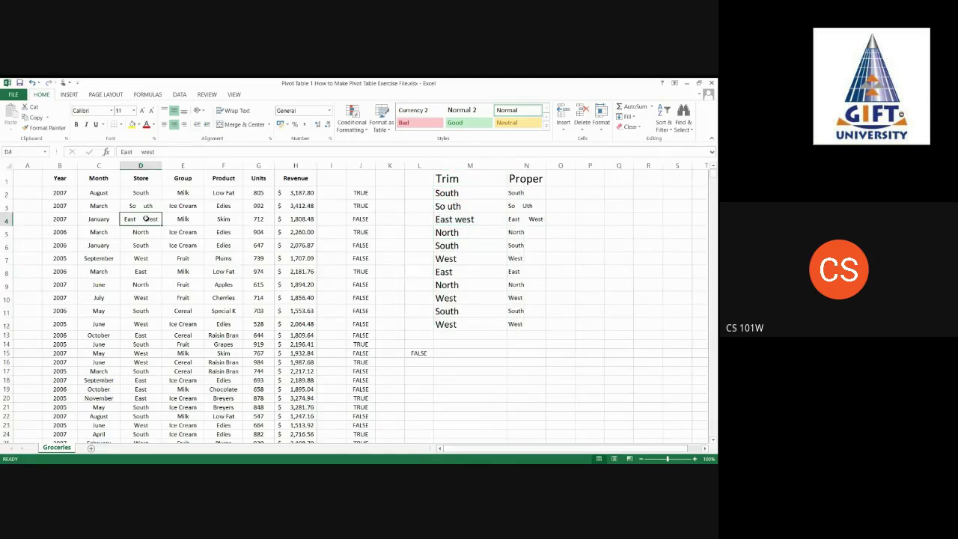
pyautogui.doubleClick(146, 218)
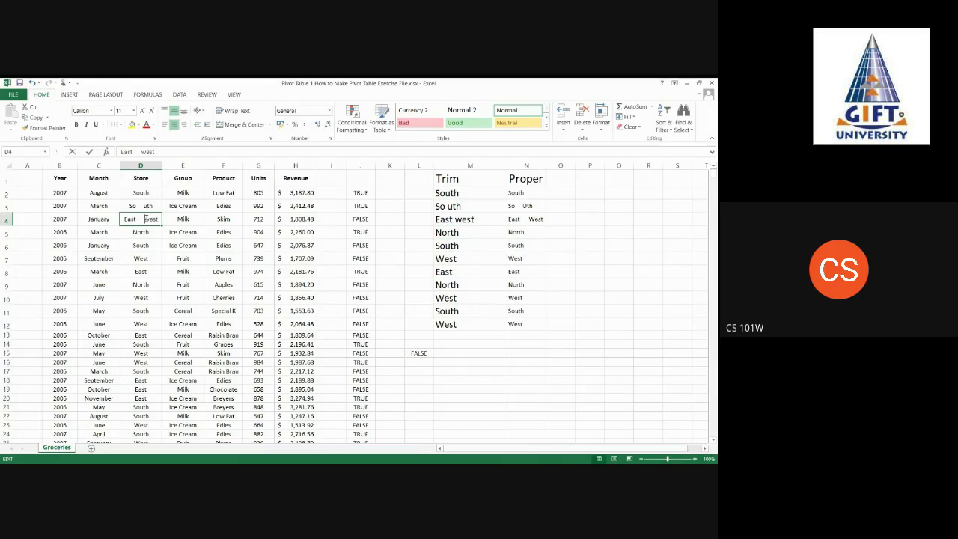
pyautogui.click(453, 219)
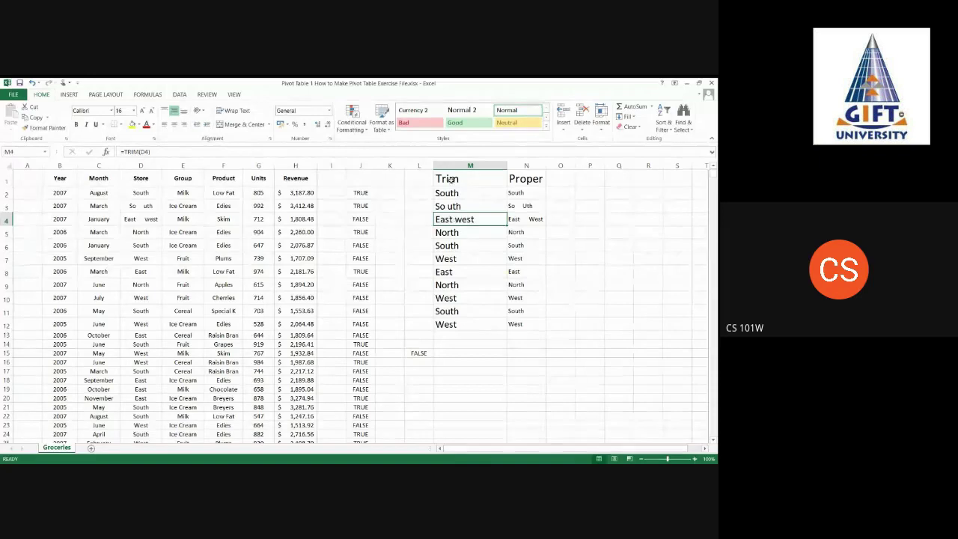
pyautogui.click(522, 216)
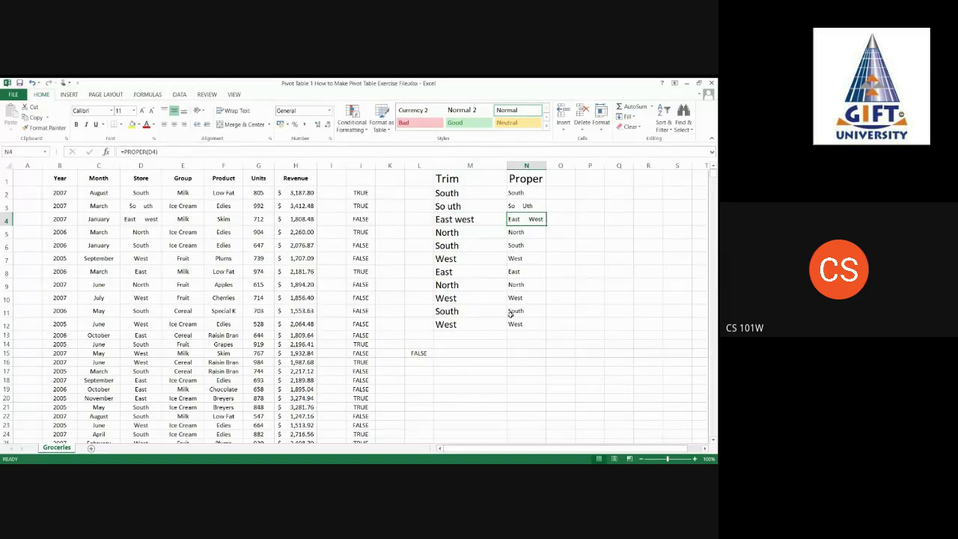
pyautogui.doubleClick(524, 219)
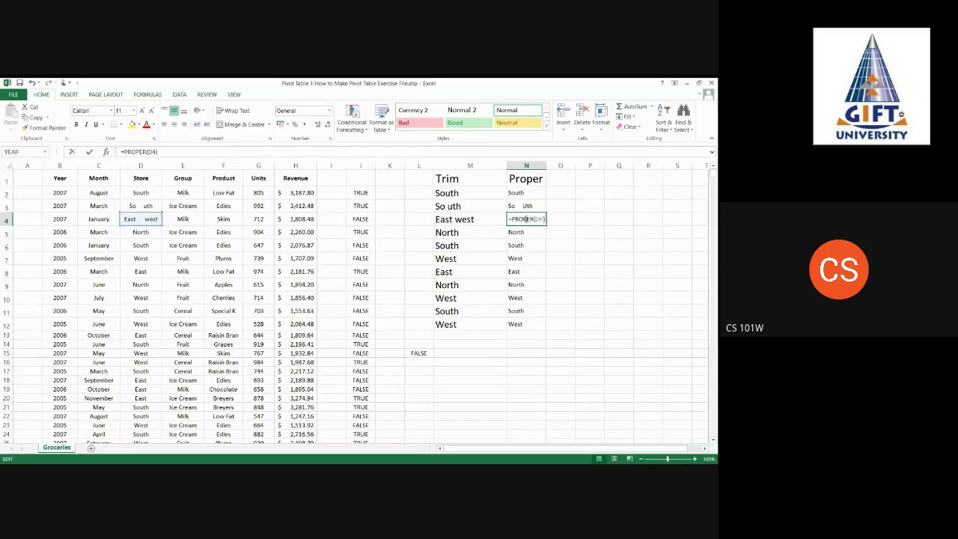
pyautogui.press('Escape')
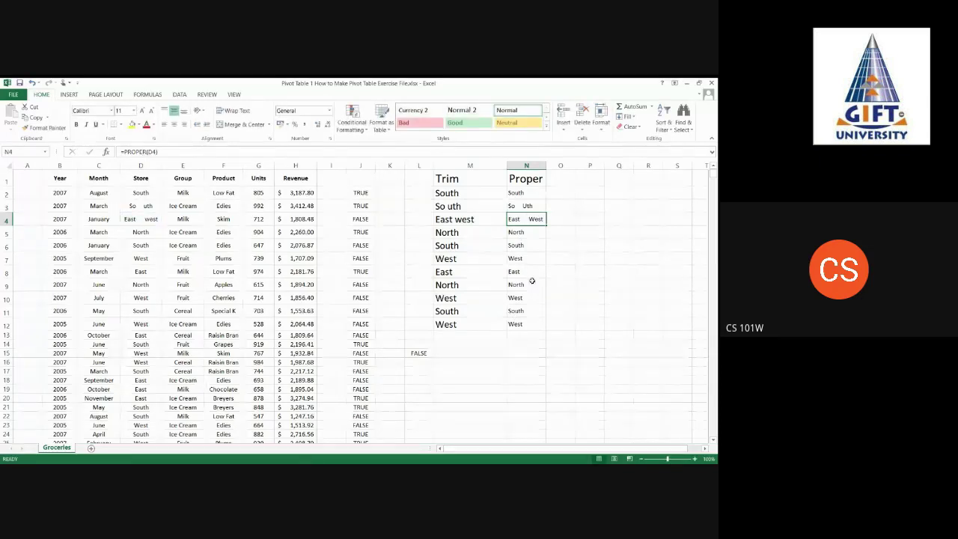
pyautogui.click(527, 246)
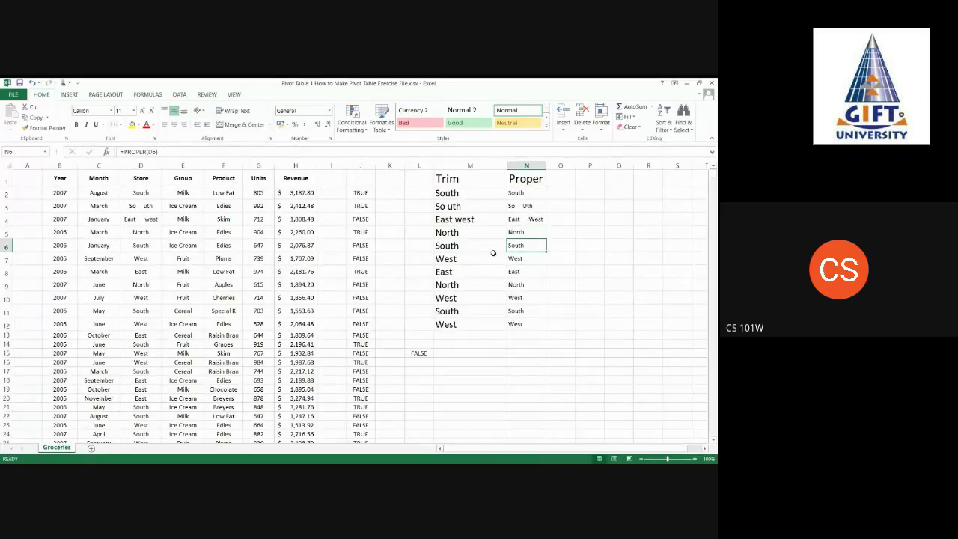
pyautogui.click(467, 219)
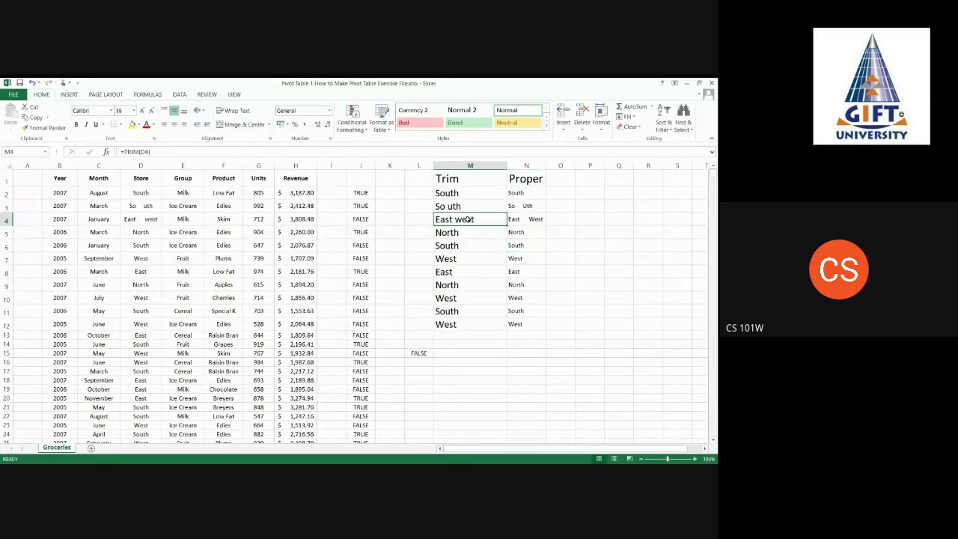
pyautogui.click(447, 179)
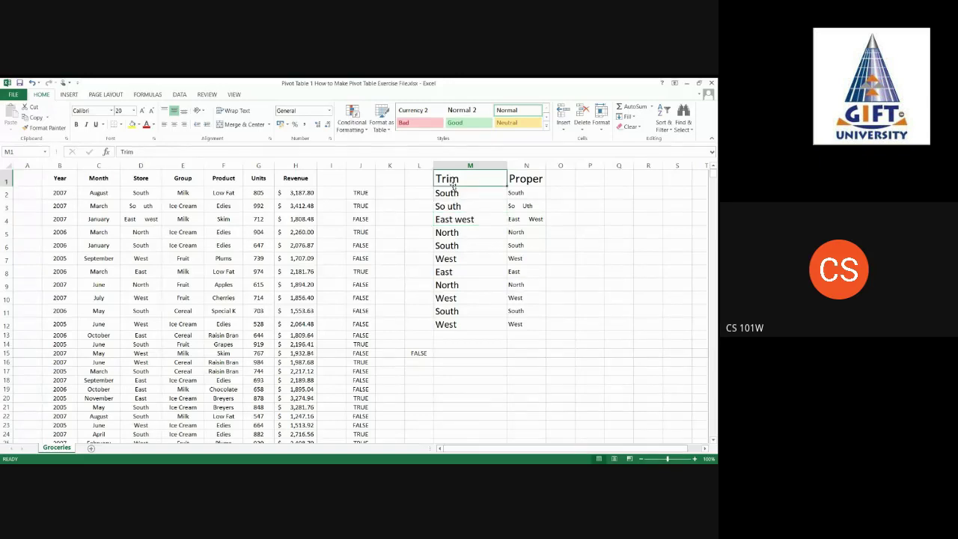
pyautogui.click(453, 207)
pyautogui.moveTo(447, 192); pyautogui.dragTo(459, 323)
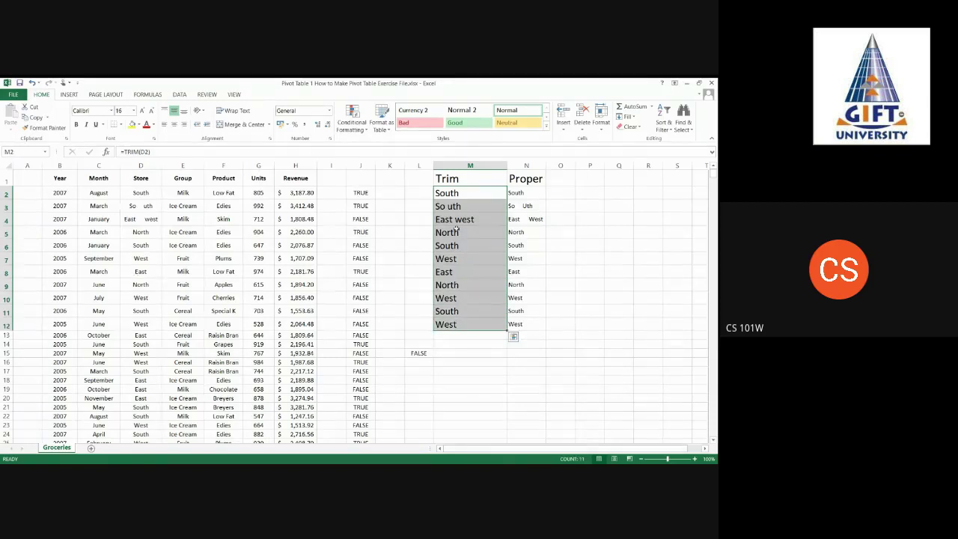
pyautogui.doubleClick(473, 218)
pyautogui.press('Escape')
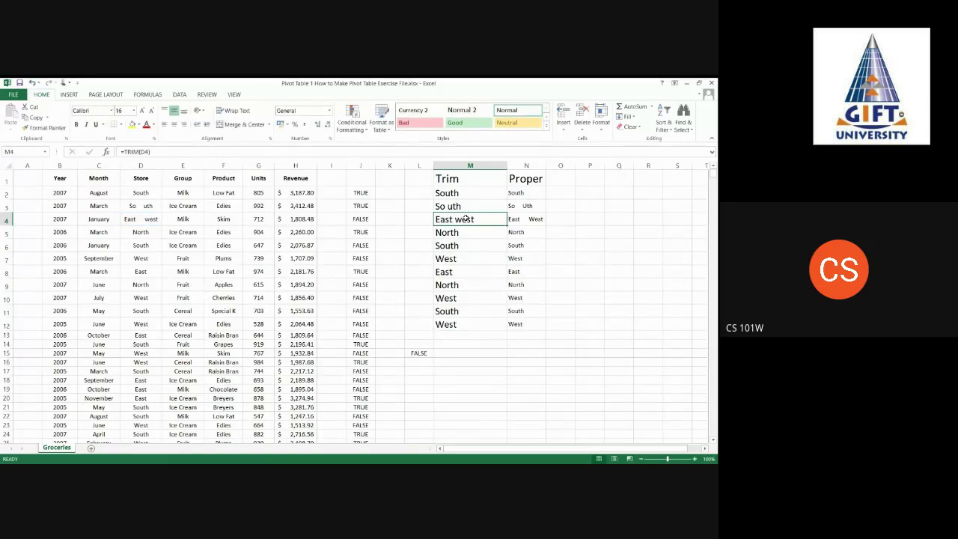
pyautogui.click(527, 194)
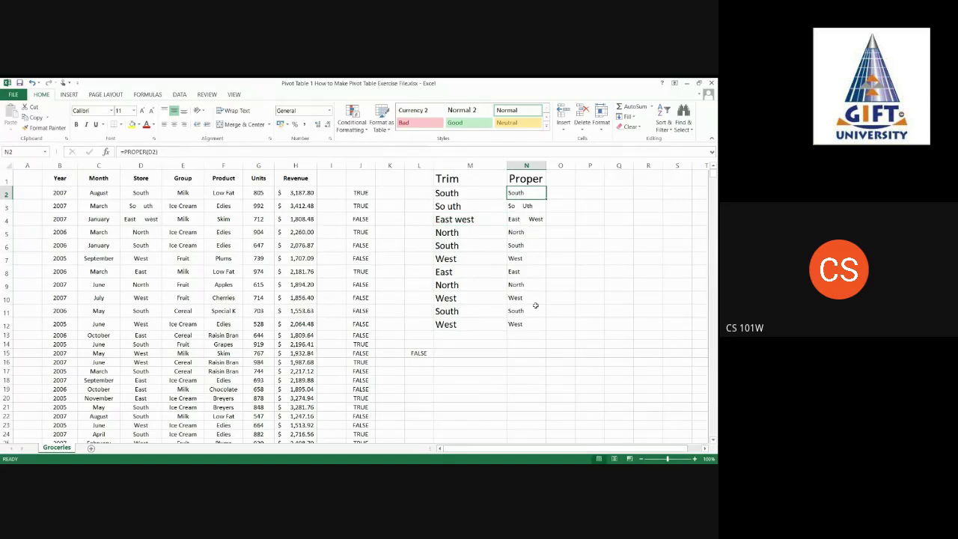
pyautogui.click(531, 207)
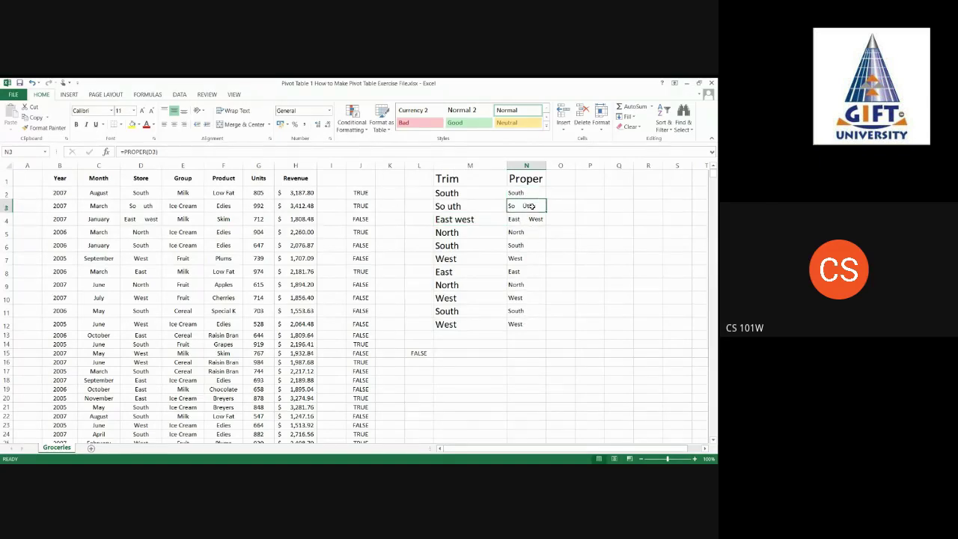
pyautogui.click(560, 178)
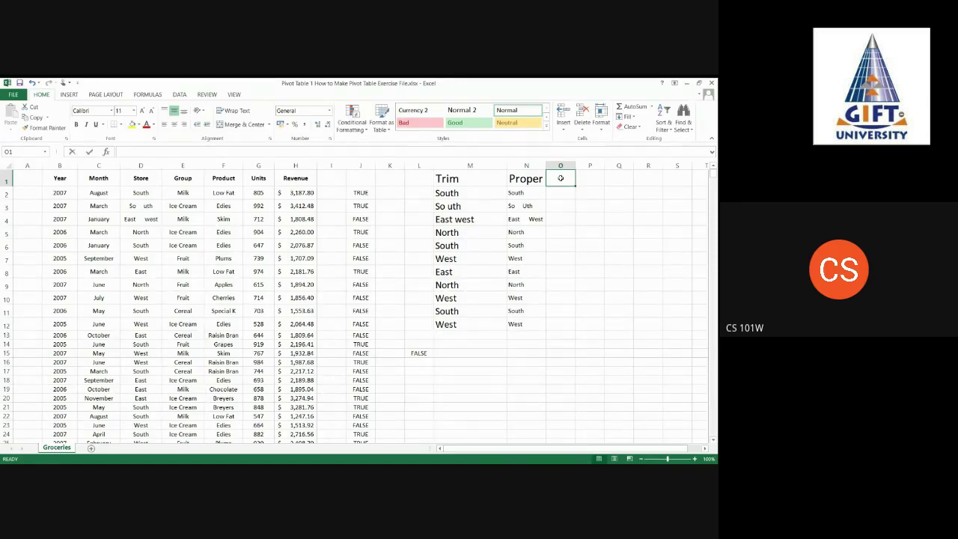
# Add an Upper heading in O1 at size 16 and widen column O
pyautogui.write('Upper')
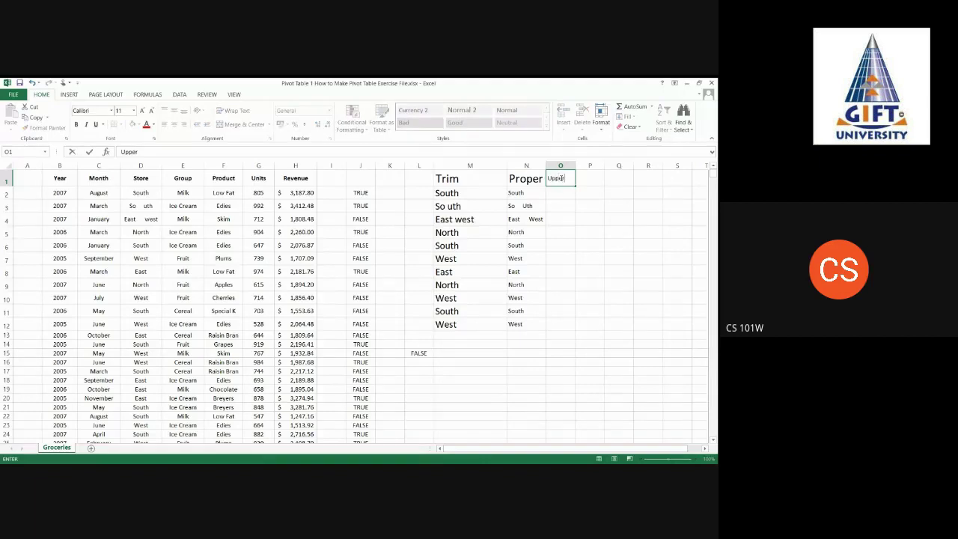
pyautogui.press('Return')
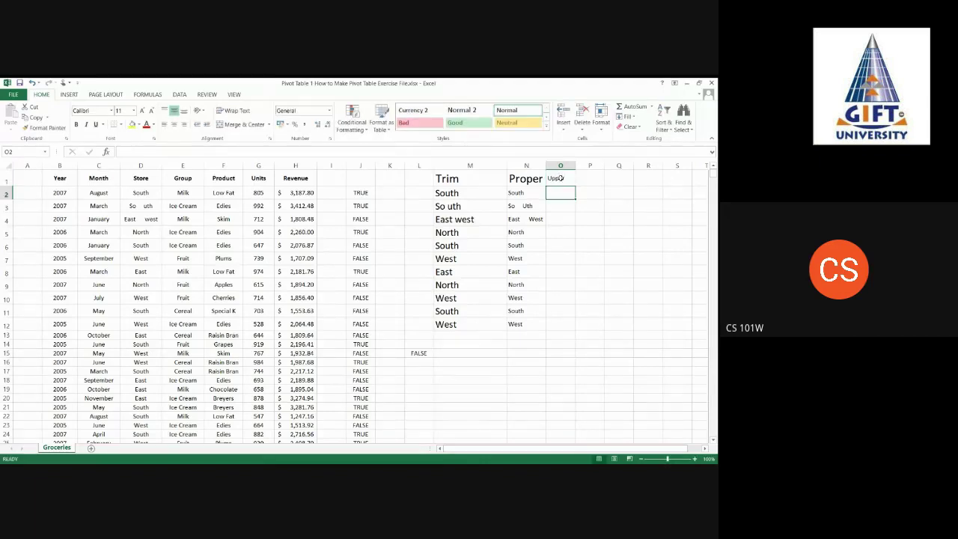
pyautogui.click(561, 178)
pyautogui.click(141, 110)
pyautogui.click(141, 110)
pyautogui.click(141, 110)
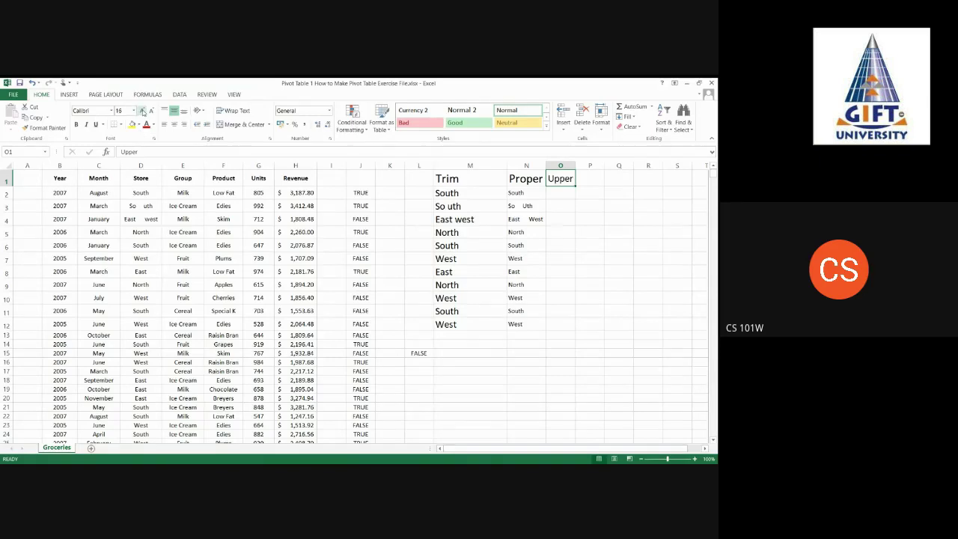
pyautogui.moveTo(574, 165); pyautogui.dragTo(583, 164)
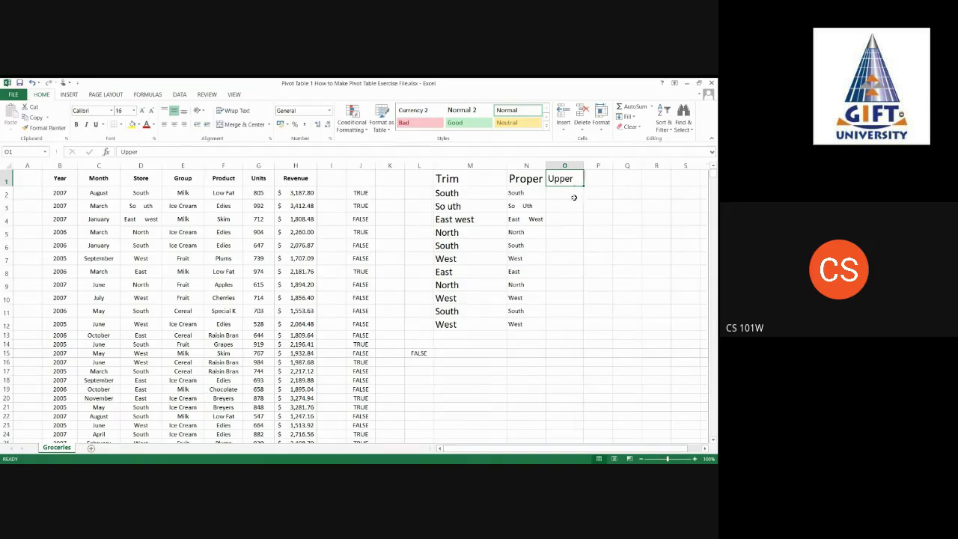
# Enter =UPPER(D2) in O2 and fill it down to O12, showing SOUTH, SO UTH, EAST WEST
pyautogui.click(565, 192)
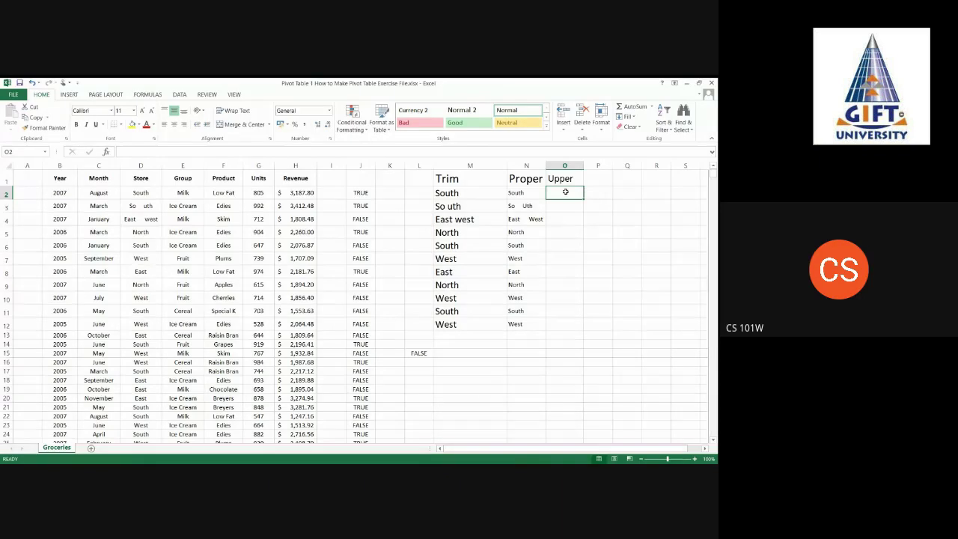
pyautogui.write('=upper(')
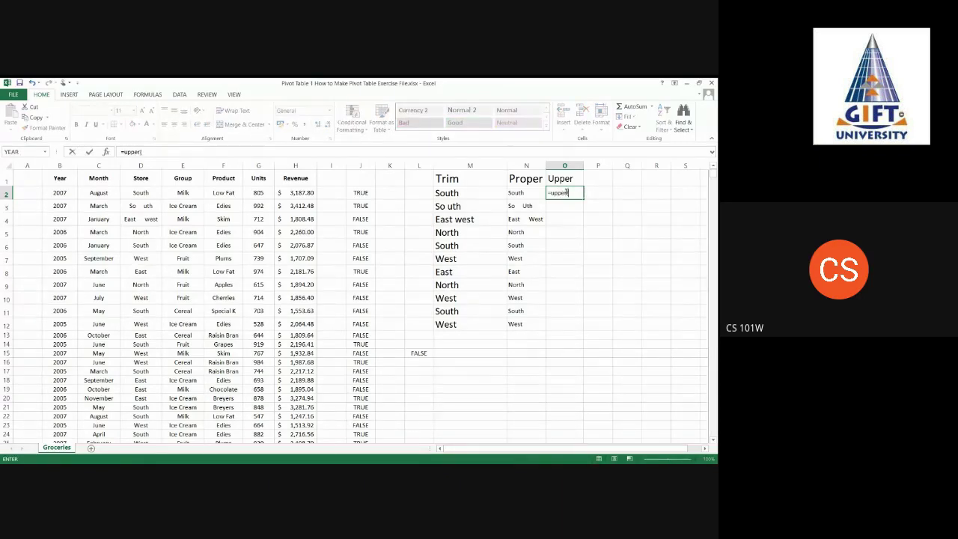
pyautogui.click(145, 192)
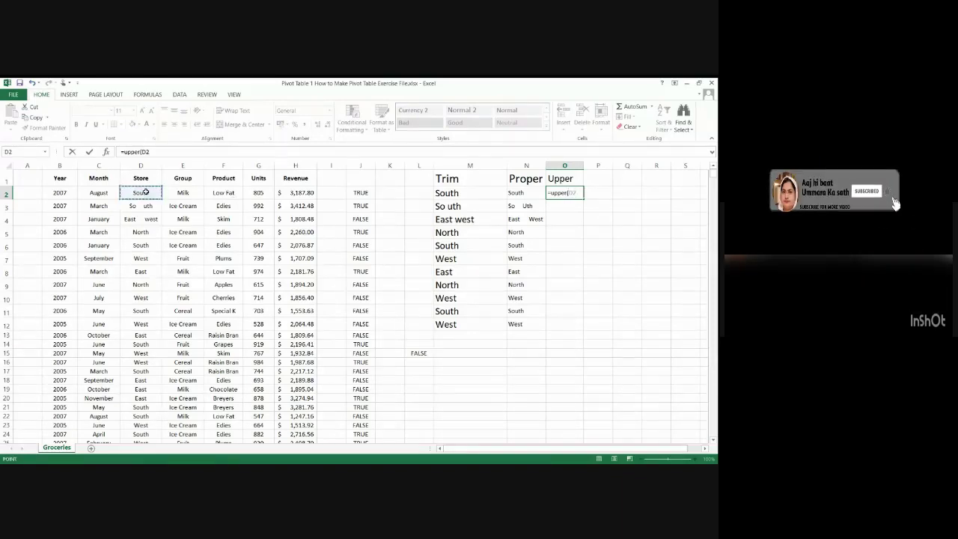
pyautogui.press('Return')
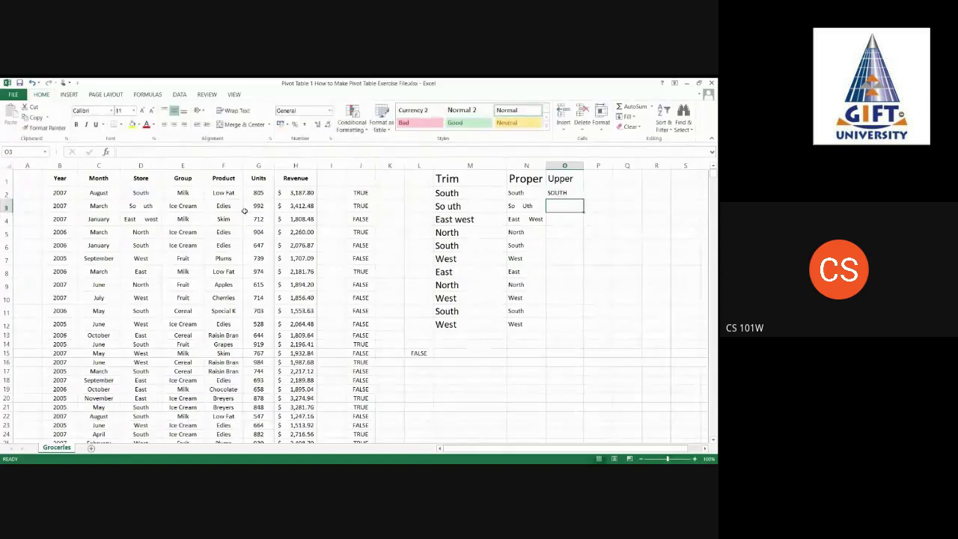
pyautogui.click(565, 194)
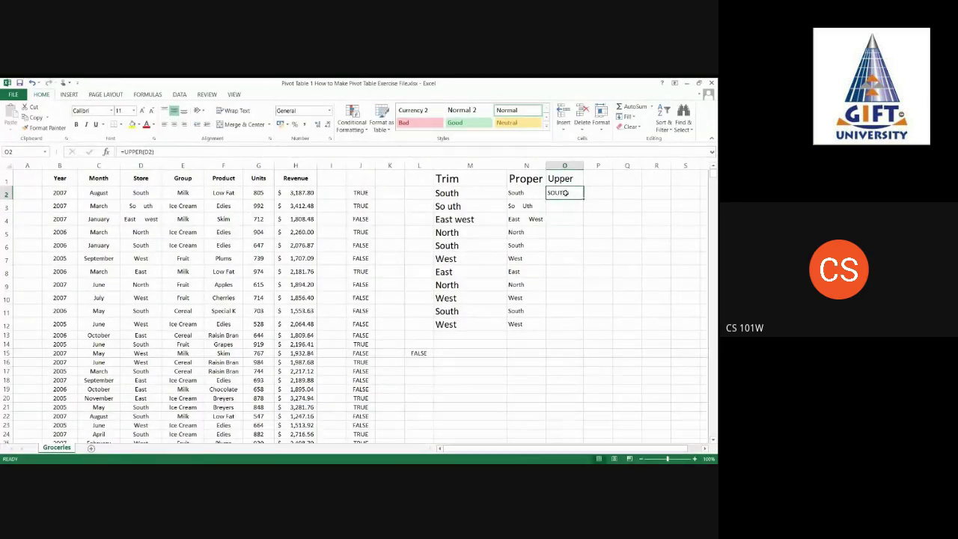
pyautogui.click(136, 193)
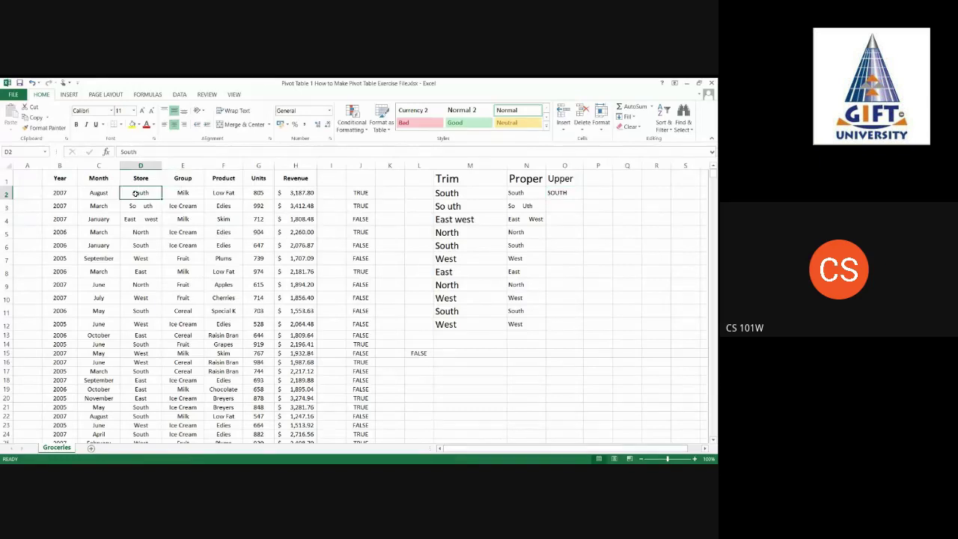
pyautogui.click(570, 192)
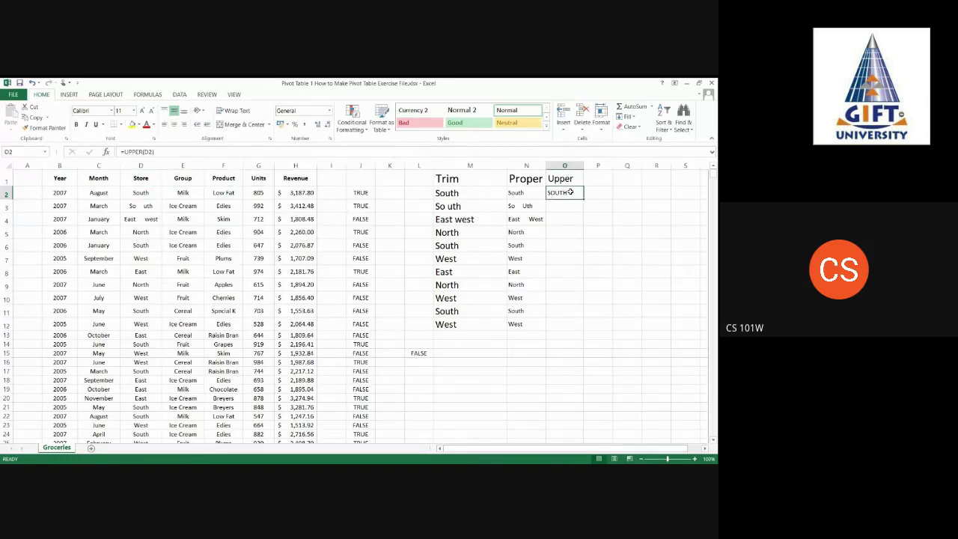
pyautogui.moveTo(583, 200); pyautogui.dragTo(593, 326)
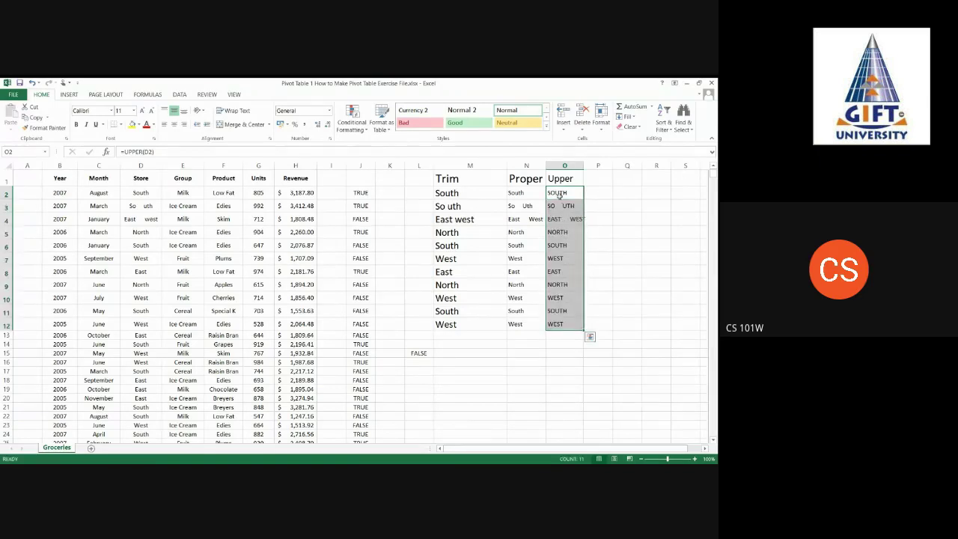
pyautogui.click(598, 177)
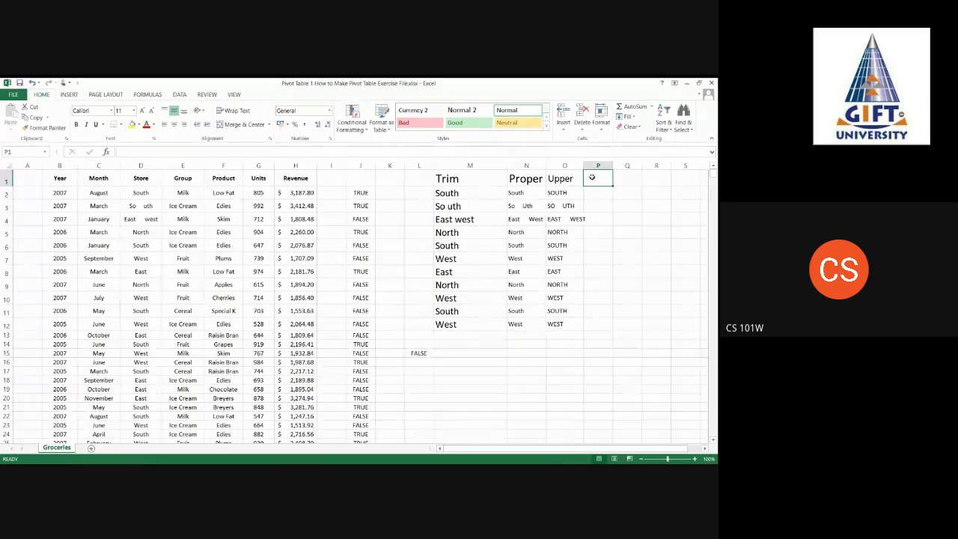
# Add a Lower heading in P1 enlarged to size 16
pyautogui.write('Lower')
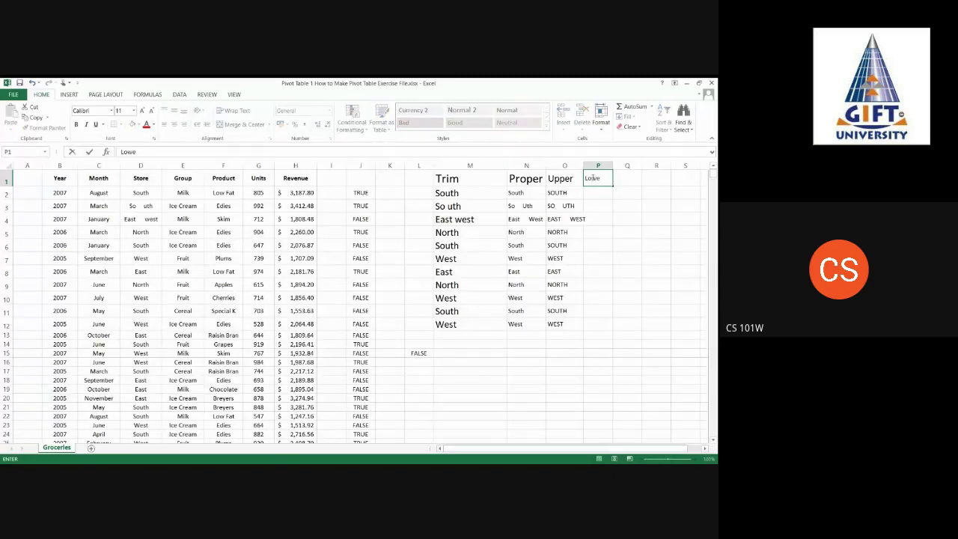
pyautogui.click(619, 215)
pyautogui.click(599, 178)
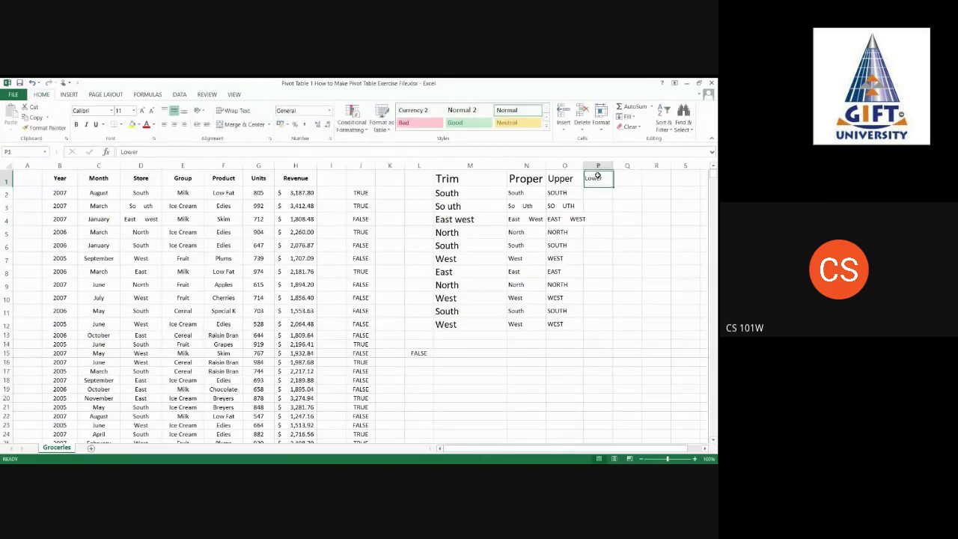
pyautogui.click(142, 110)
pyautogui.click(142, 110)
pyautogui.click(142, 110)
# Enter =LOWER(D2) in P2, then revise it to =LOWER(O2) so it shows south
pyautogui.click(597, 193)
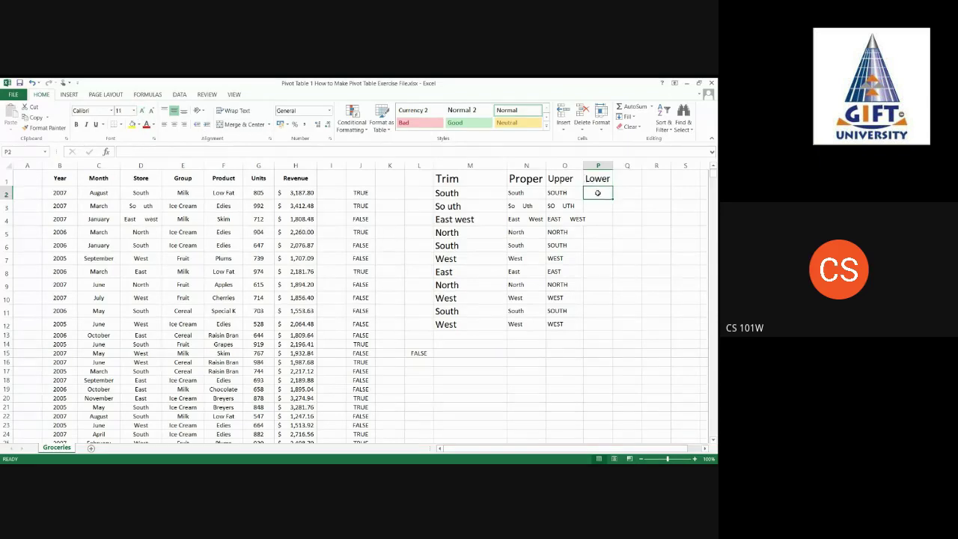
pyautogui.write('=lo')
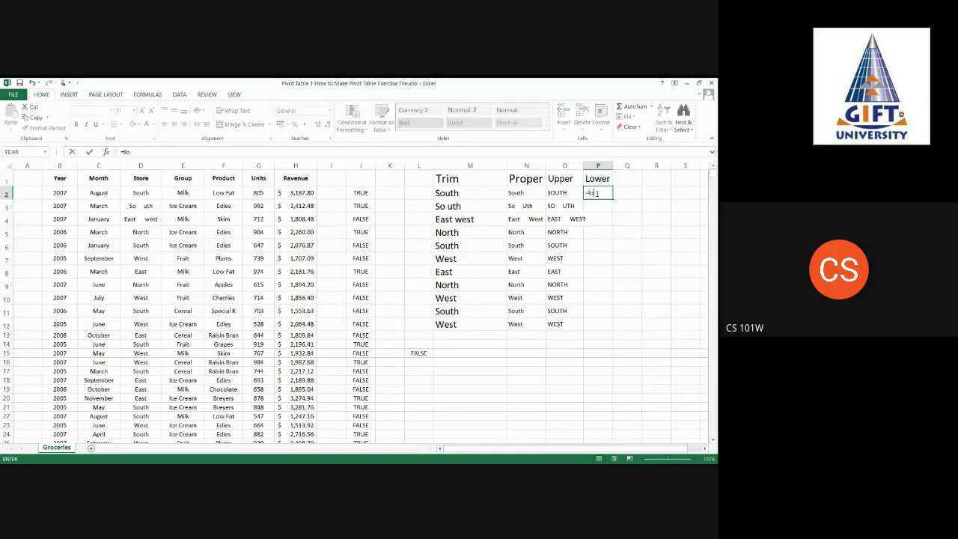
pyautogui.write('wer(')
pyautogui.click(151, 194)
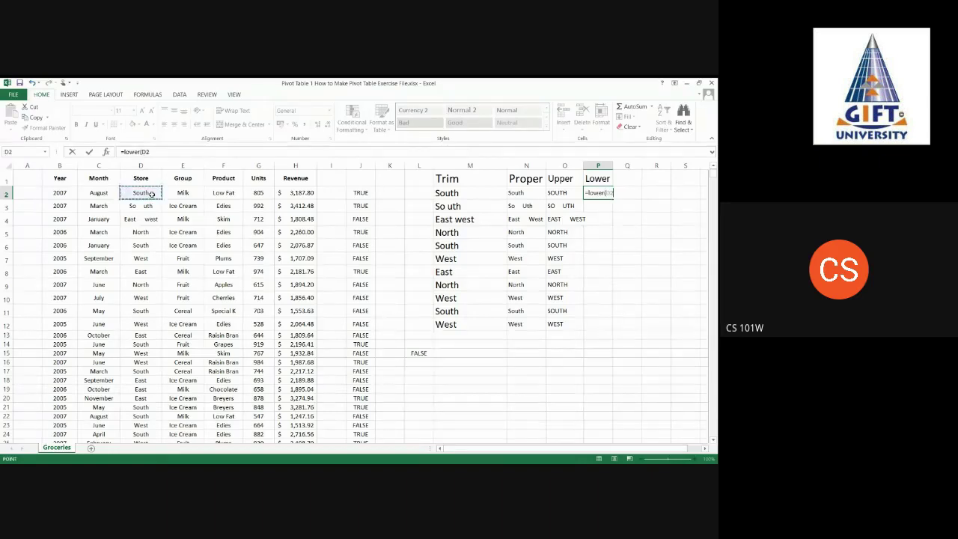
pyautogui.press('Return')
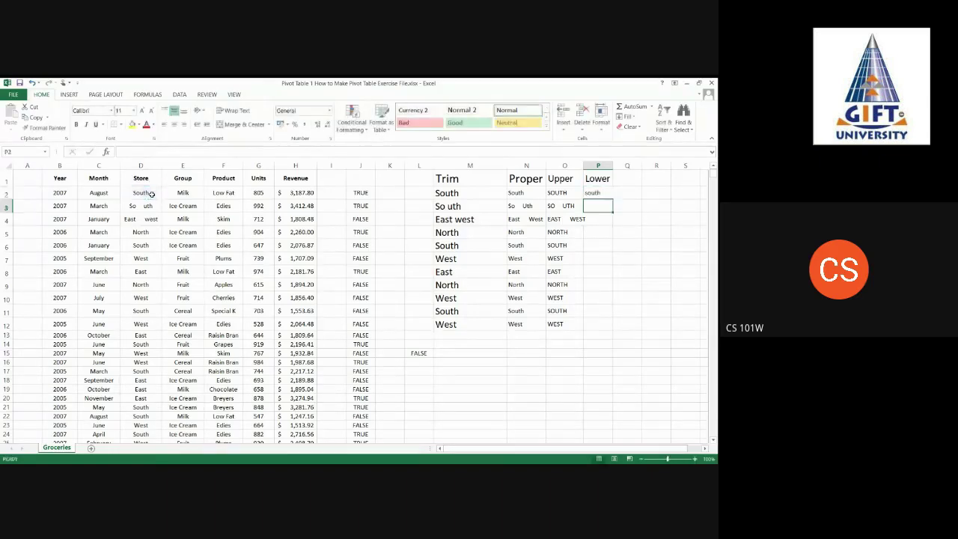
pyautogui.click(565, 194)
pyautogui.click(601, 191)
pyautogui.doubleClick(596, 193)
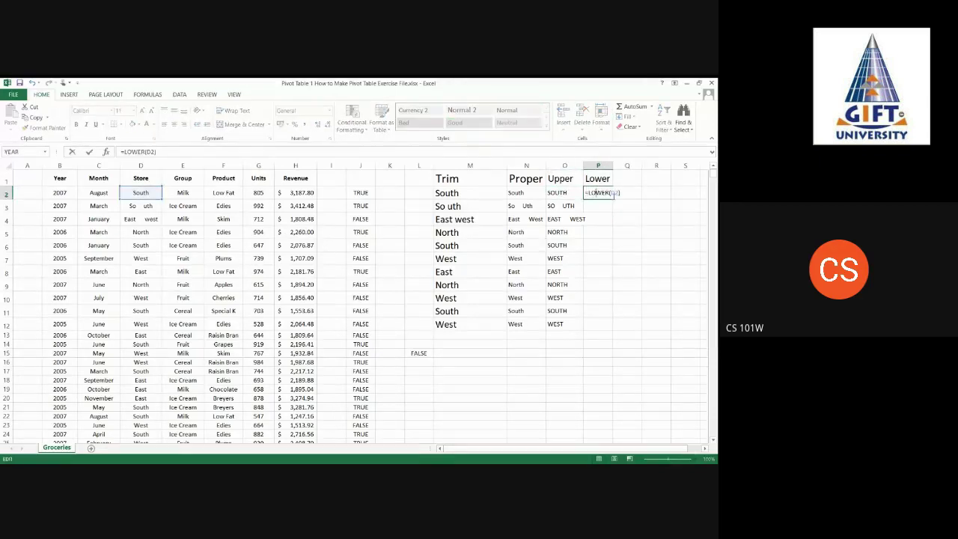
pyautogui.press('BackSpace')
pyautogui.press('BackSpace')
pyautogui.click(565, 192)
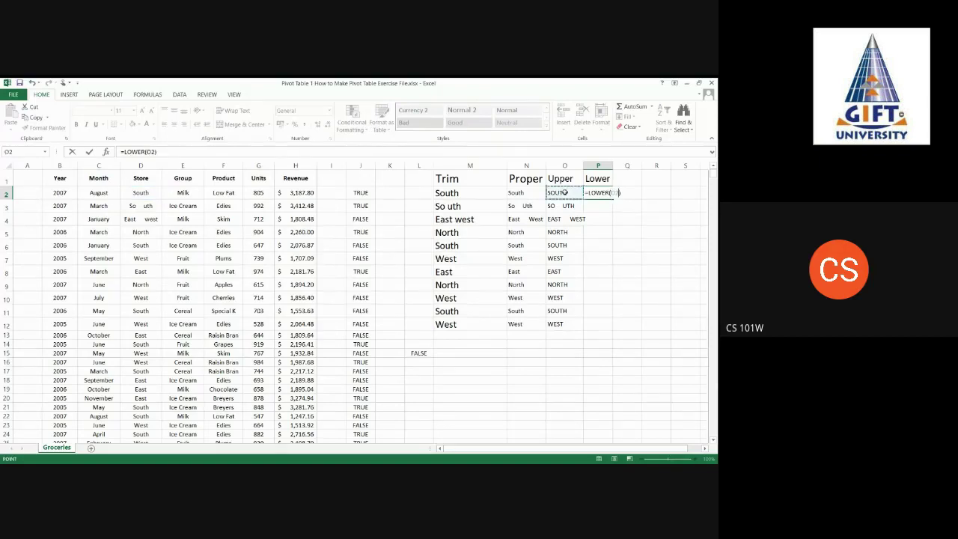
pyautogui.press('Return')
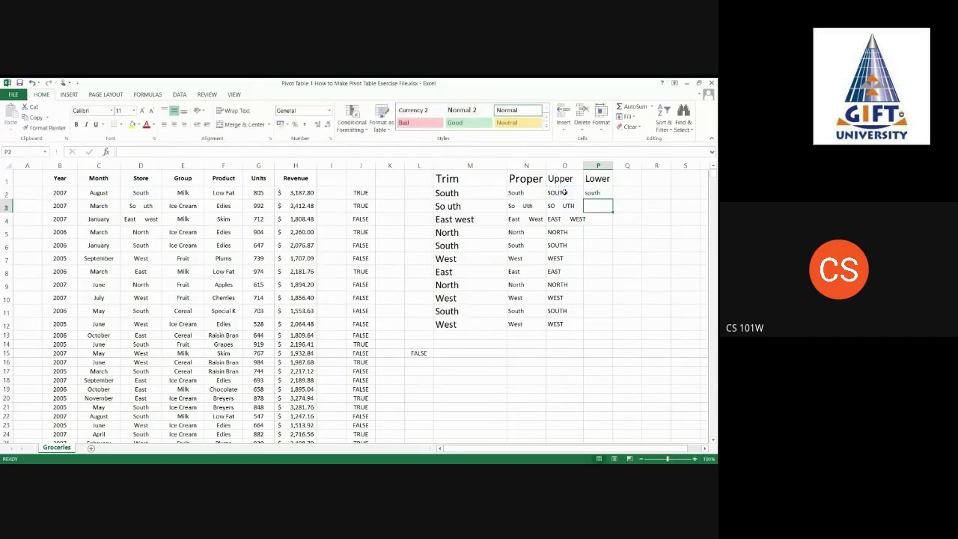
pyautogui.click(603, 193)
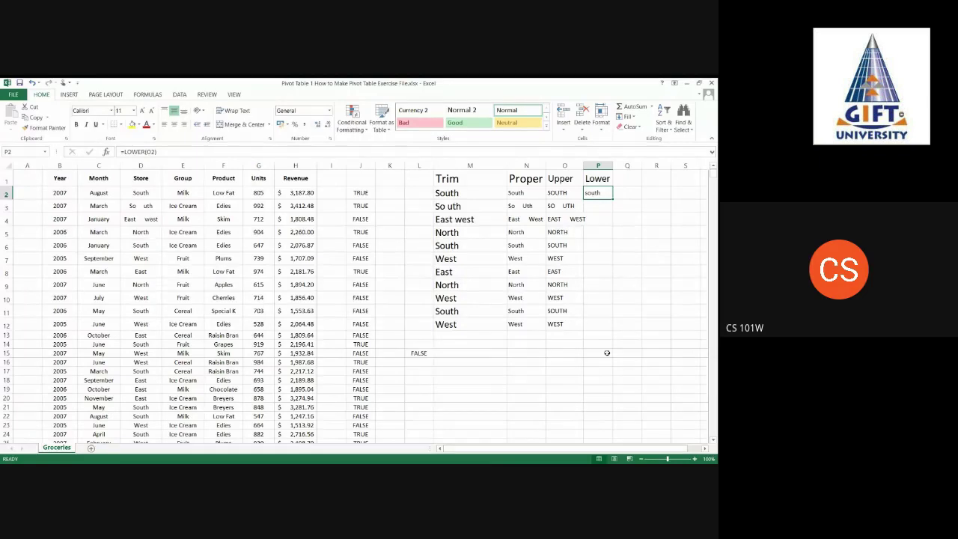
# Enter Substitute in Q1, set it to 16-point and widen column Q to fit
pyautogui.click(628, 182)
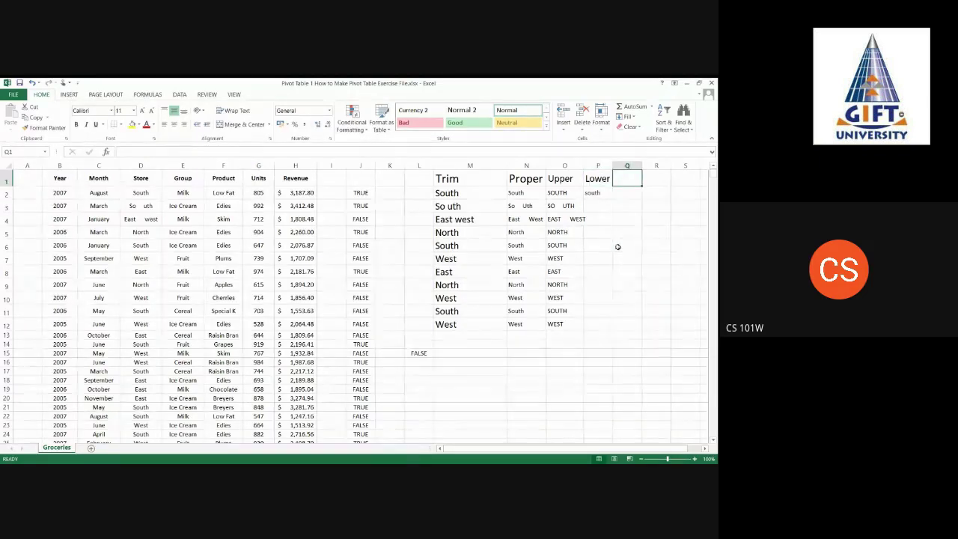
pyautogui.write('Su')
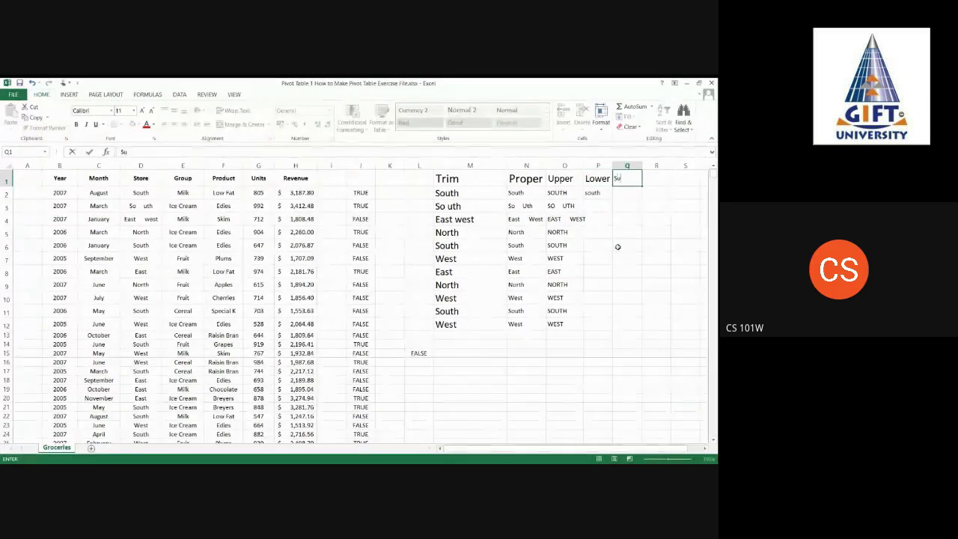
pyautogui.write('bst')
pyautogui.write('itute')
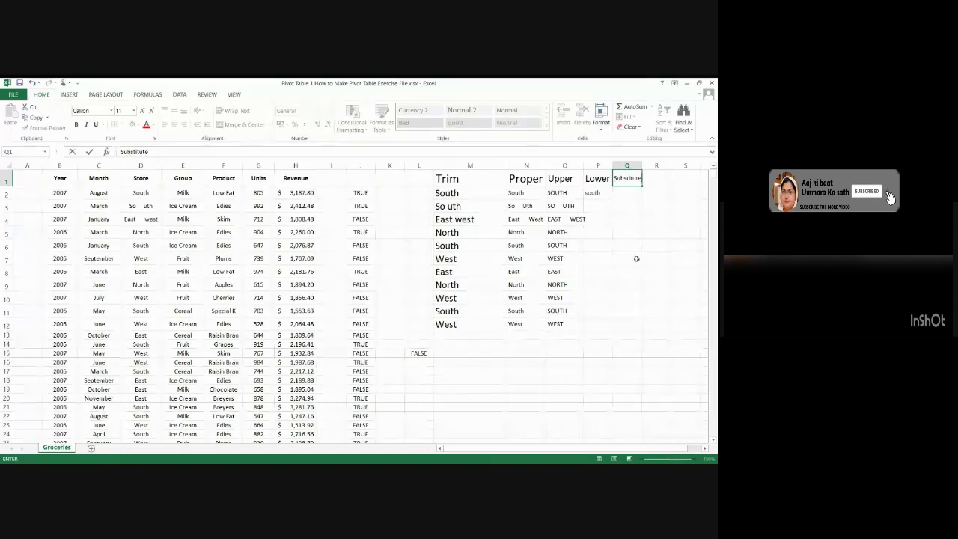
pyautogui.click(635, 259)
pyautogui.click(627, 179)
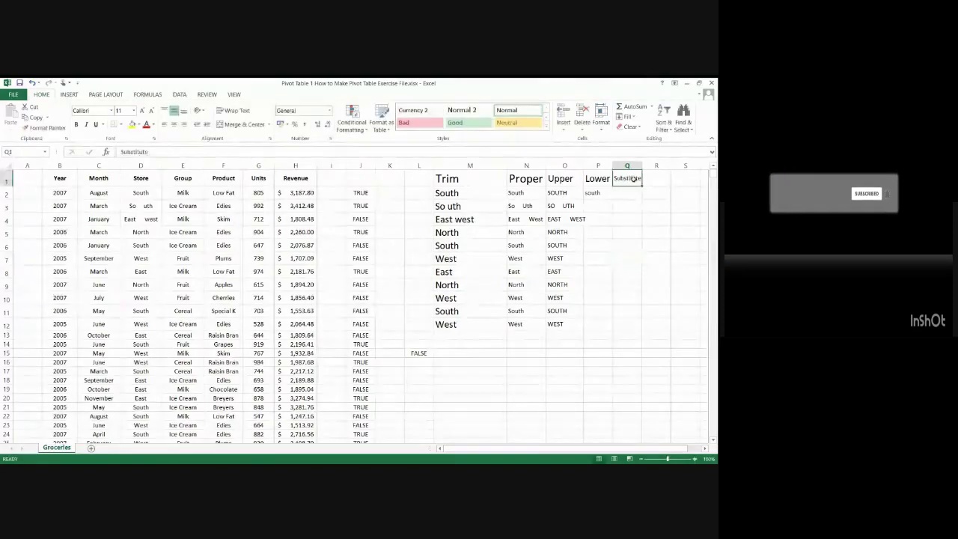
pyautogui.click(141, 110)
pyautogui.click(141, 110)
pyautogui.click(141, 110)
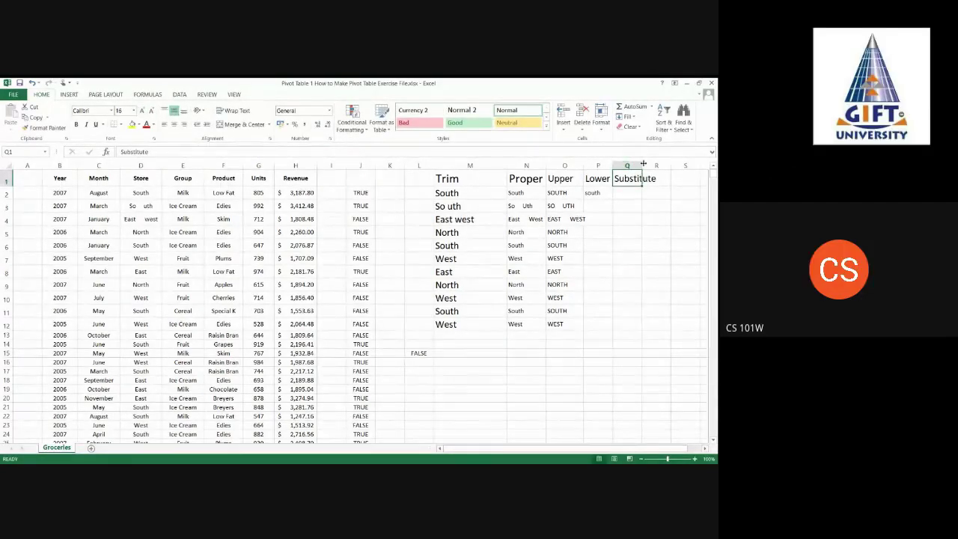
pyautogui.moveTo(642, 165); pyautogui.dragTo(657, 165)
pyautogui.click(623, 196)
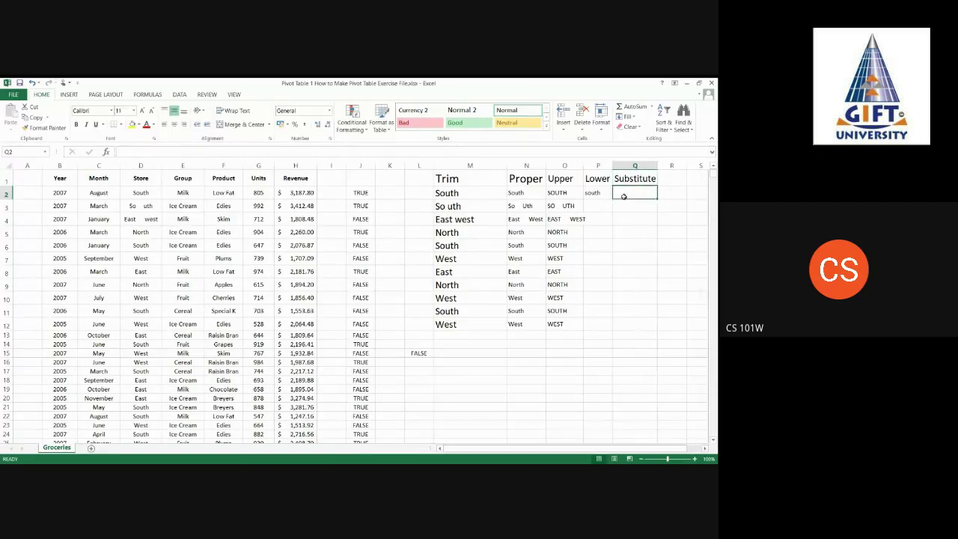
# Enter =SUBSTITUTE(E2,E2,"Milk Pack") in Q2 and fill it down through Q14
pyautogui.write('=')
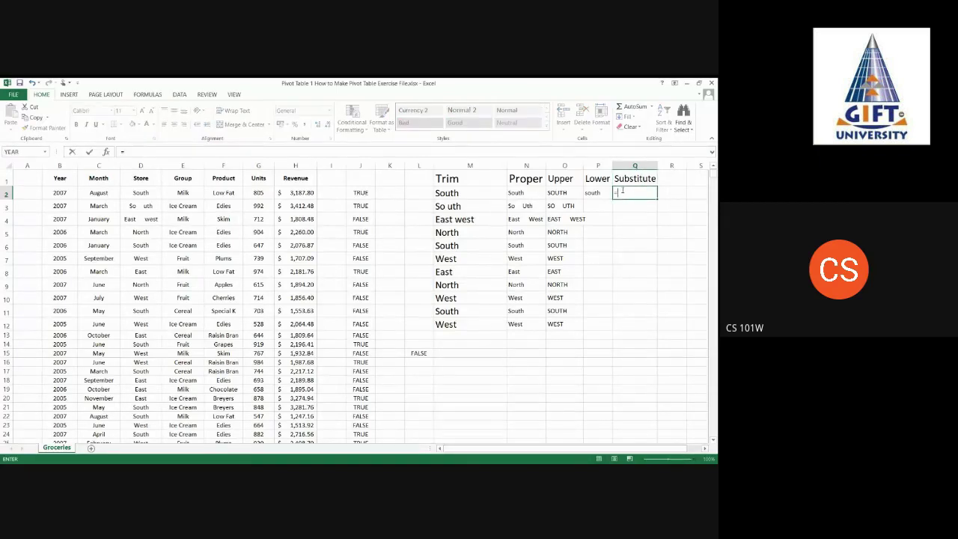
pyautogui.write('sub')
pyautogui.press('Tab')
pyautogui.click(180, 193)
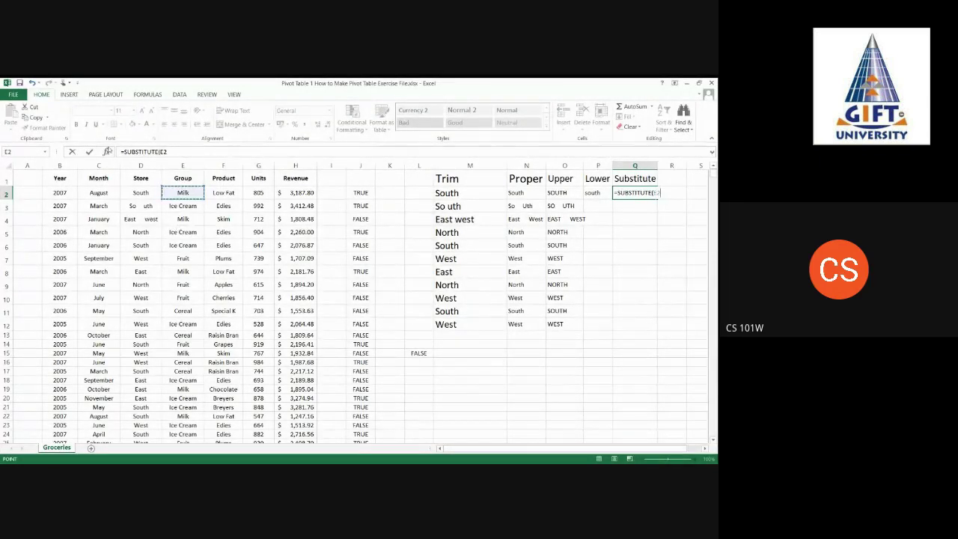
pyautogui.write(')')
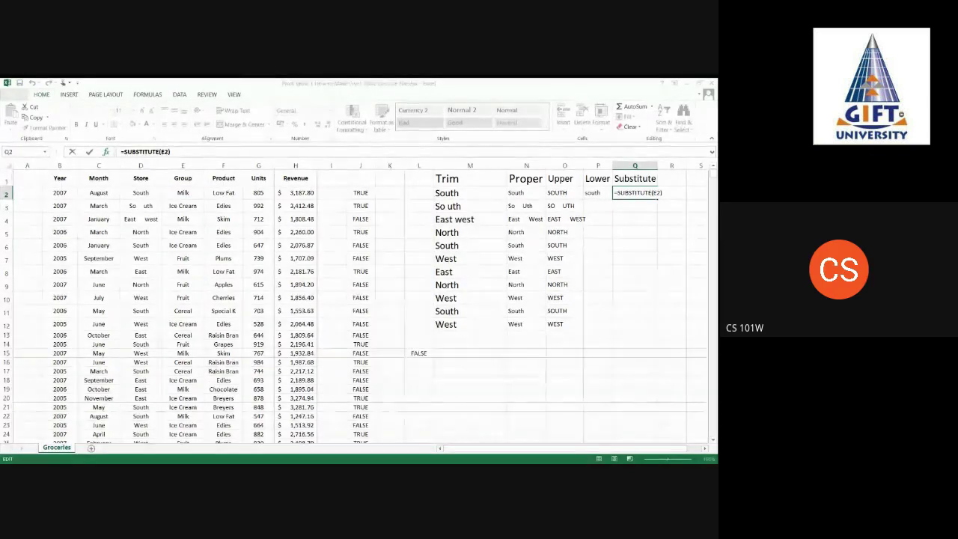
pyautogui.write(',')
pyautogui.click(182, 193)
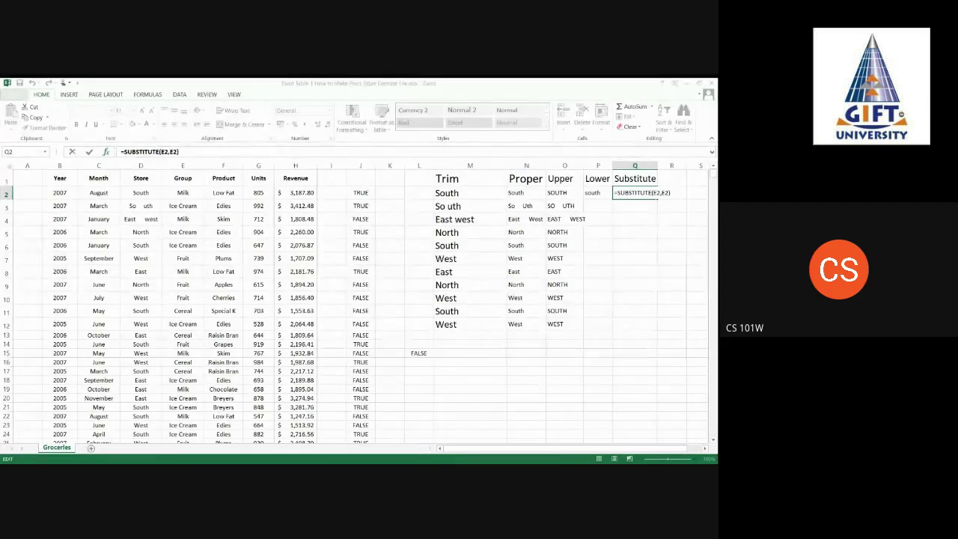
pyautogui.write(',Milk P')
pyautogui.write('ac')
pyautogui.write('k')
pyautogui.press('Left')
pyautogui.press('Left')
pyautogui.press('Left')
pyautogui.write('"')
pyautogui.press('End')
pyautogui.write('"')
pyautogui.hotkey('ctrl', 'Return')
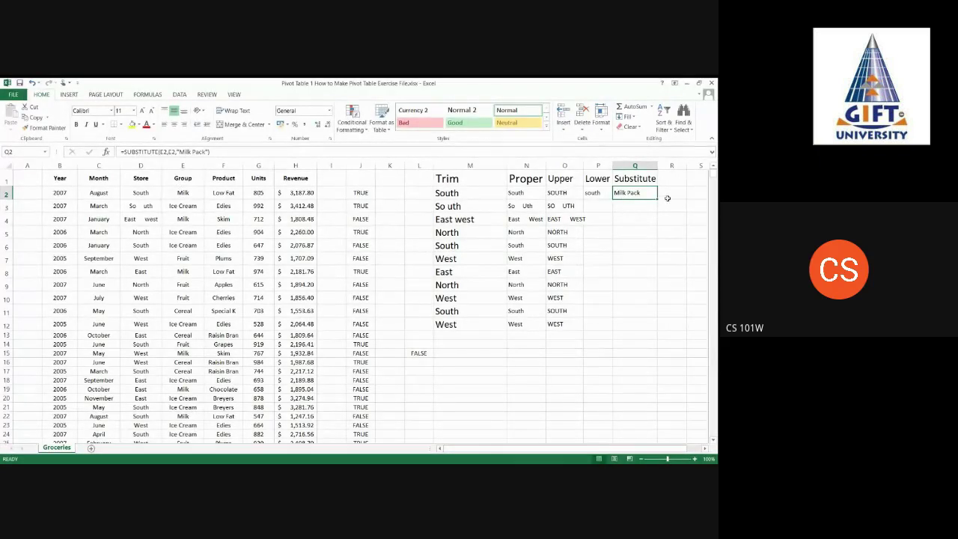
pyautogui.moveTo(658, 198); pyautogui.dragTo(658, 349)
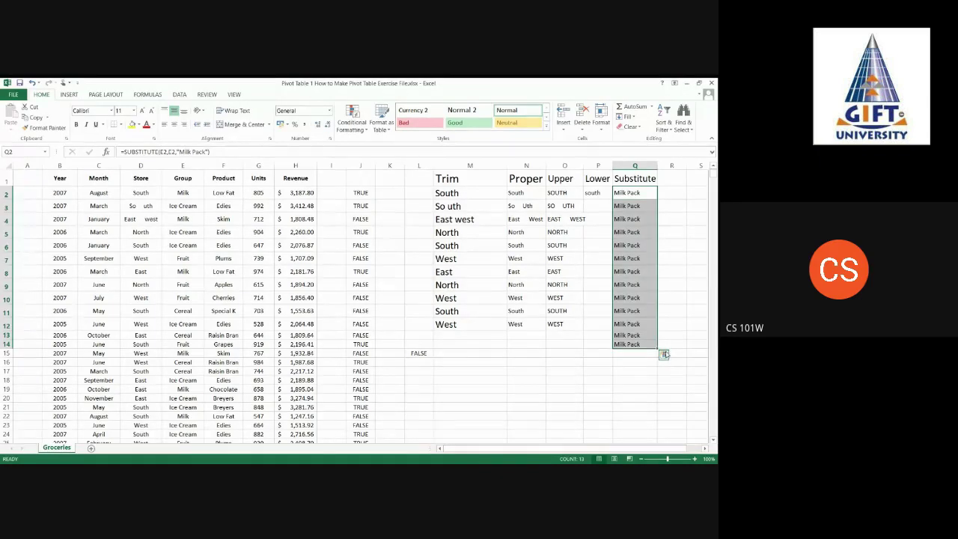
# Undo the Q3:Q14 fill so only Q2 keeps its Milk Pack SUBSTITUTE formula, then review it
pyautogui.hotkey('ctrl', 'z')
pyautogui.click(635, 274)
pyautogui.click(624, 194)
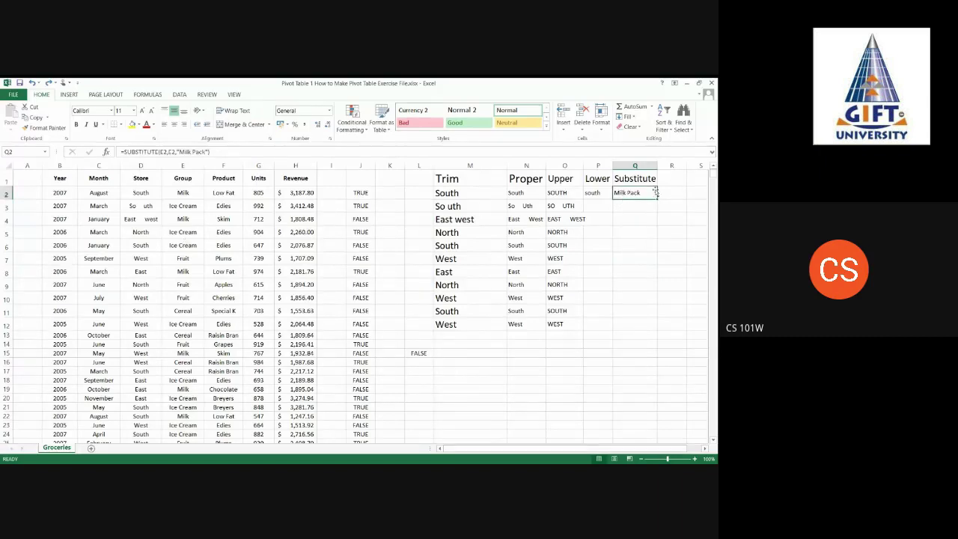
pyautogui.doubleClick(645, 193)
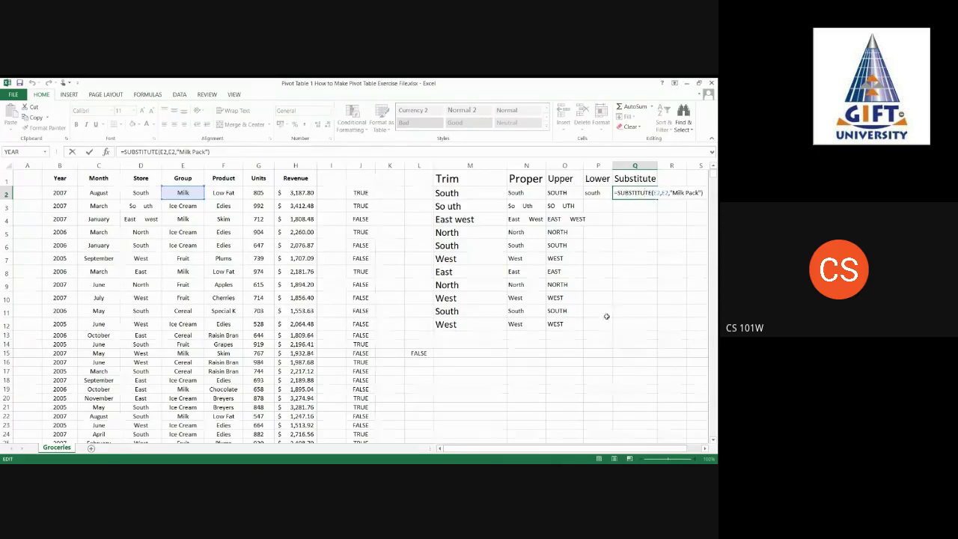
pyautogui.press('Return')
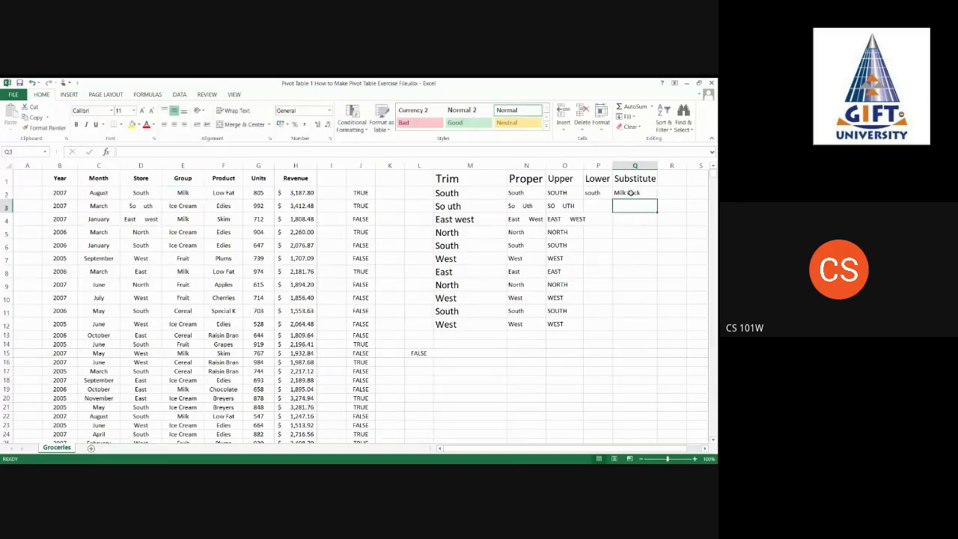
pyautogui.click(631, 193)
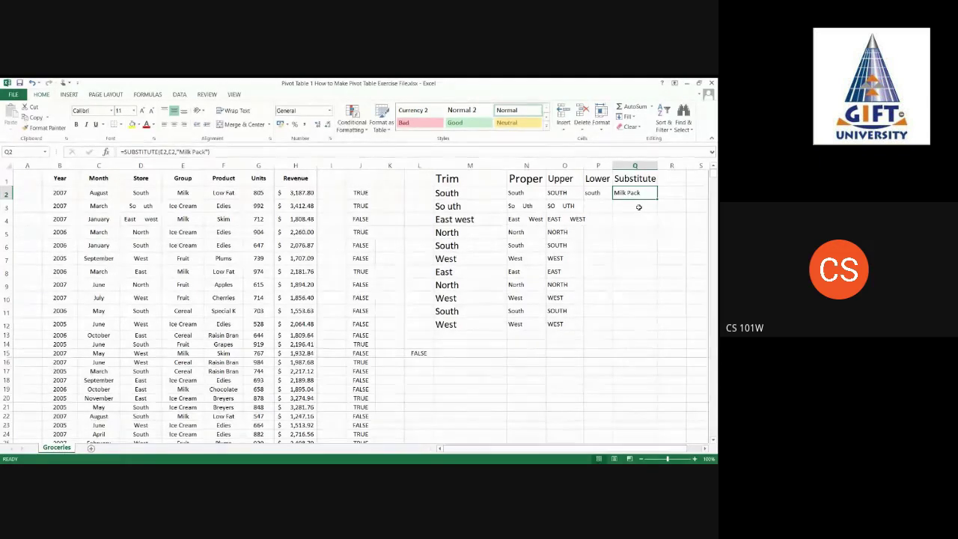
# Add a Left header in R1 and begin a =LEFT formula in R2
pyautogui.click(671, 180)
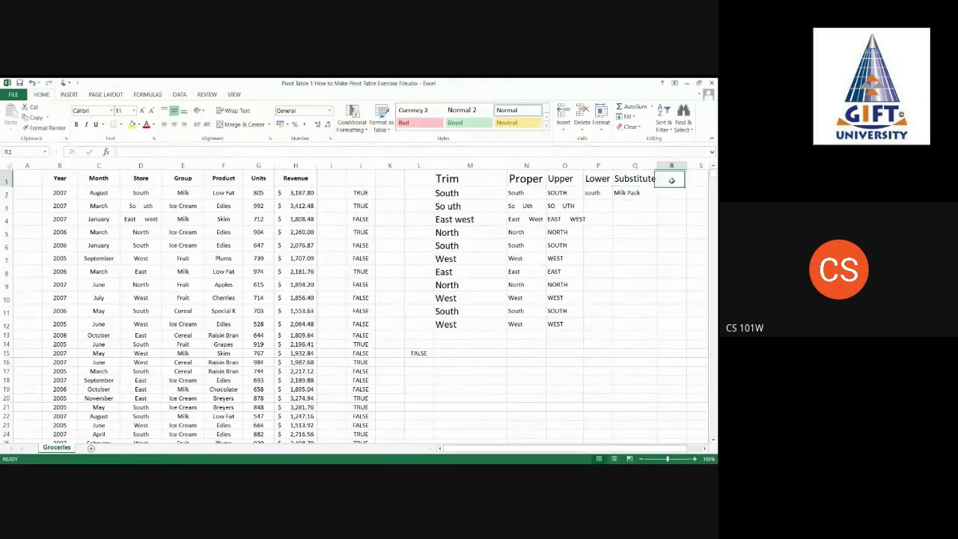
pyautogui.moveTo(580, 448); pyautogui.dragTo(592, 449)
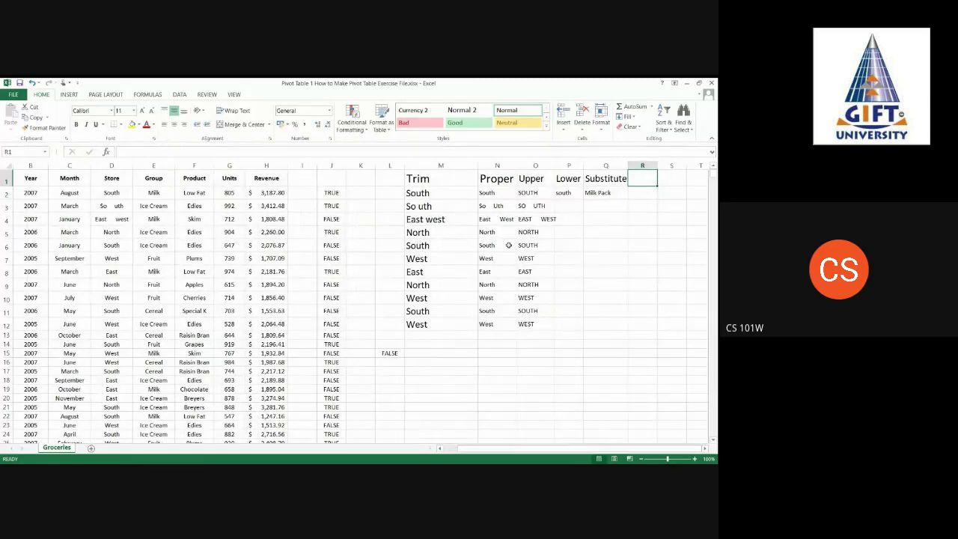
pyautogui.write('Left')
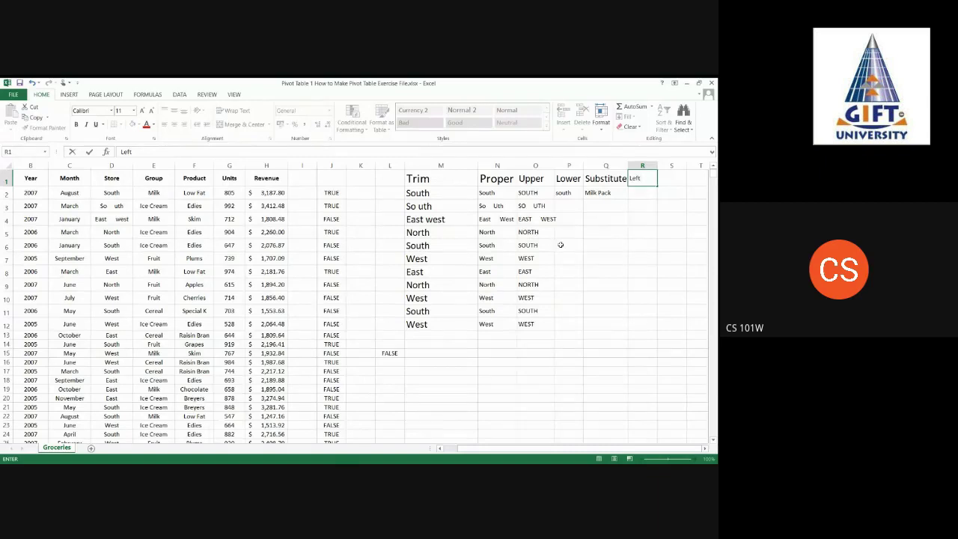
pyautogui.click(625, 238)
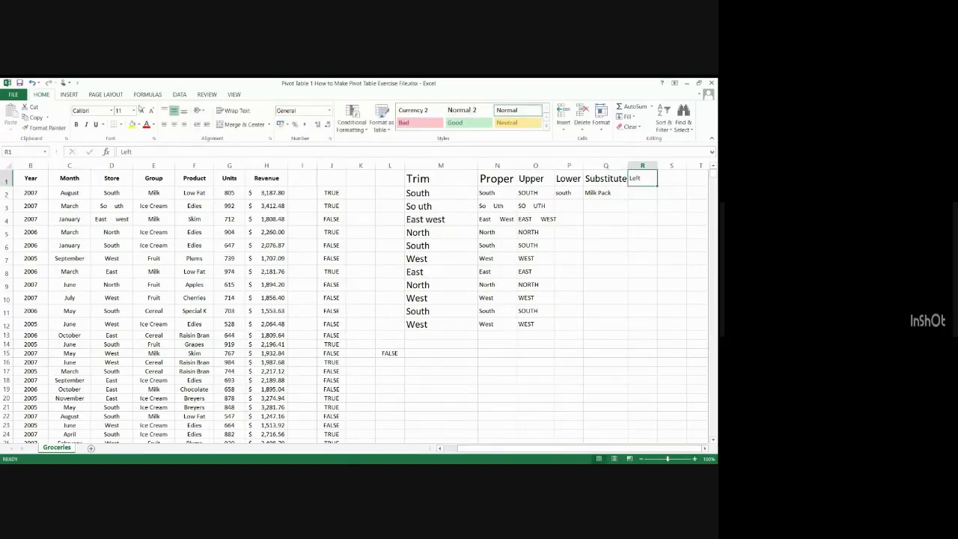
pyautogui.click(641, 195)
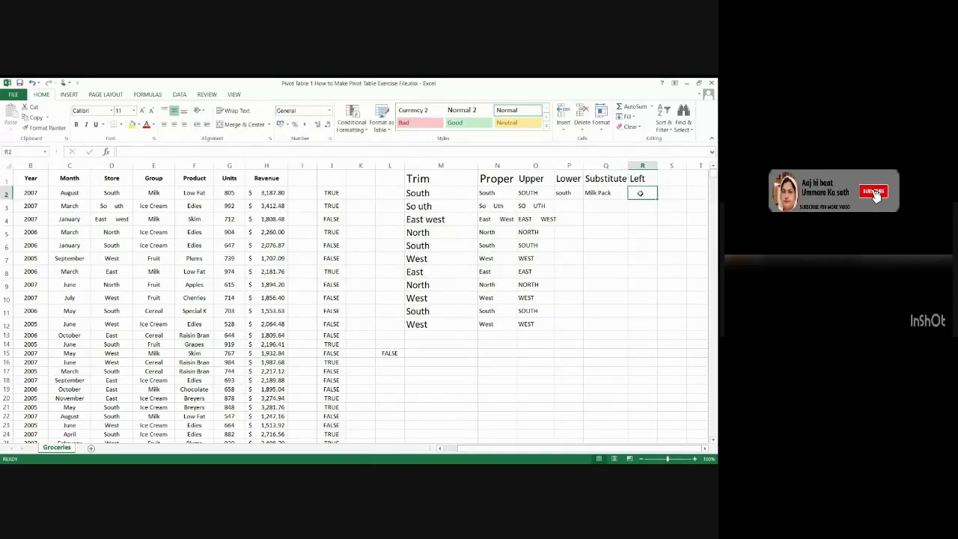
pyautogui.write('=')
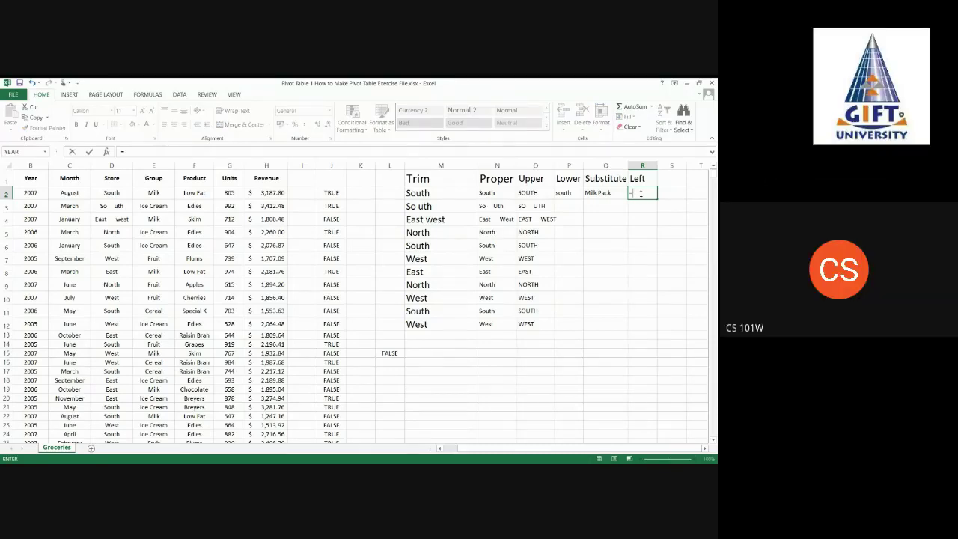
pyautogui.write('Lef')
pyautogui.write('t(')
# Point the LEFT formula in R2 at D2, then extend it to =LEFT(D2,2)
pyautogui.click(118, 191)
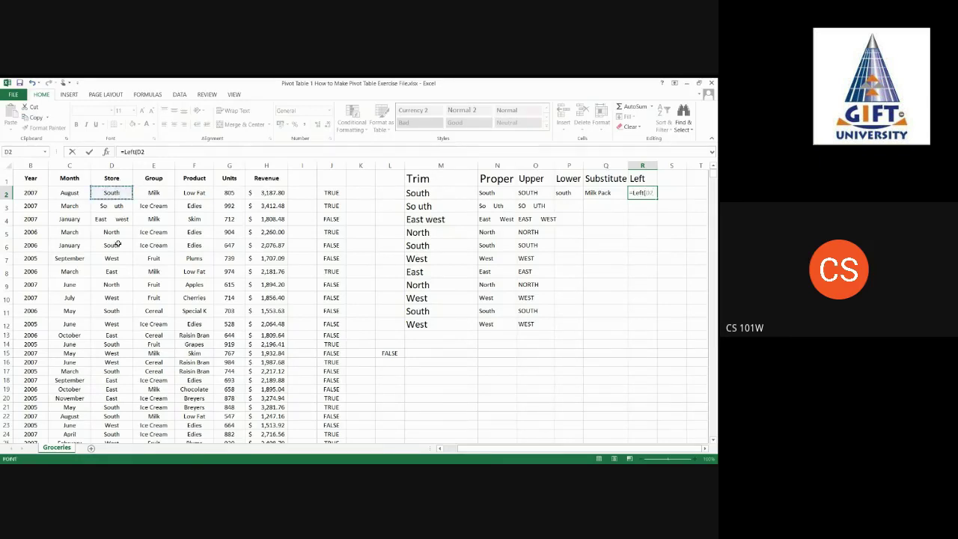
pyautogui.press('Return')
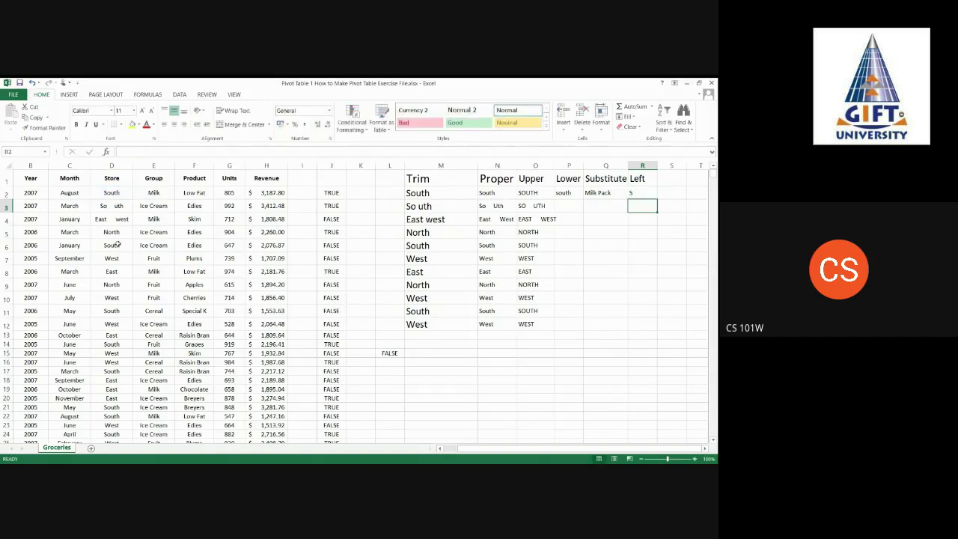
pyautogui.click(638, 192)
pyautogui.click(112, 192)
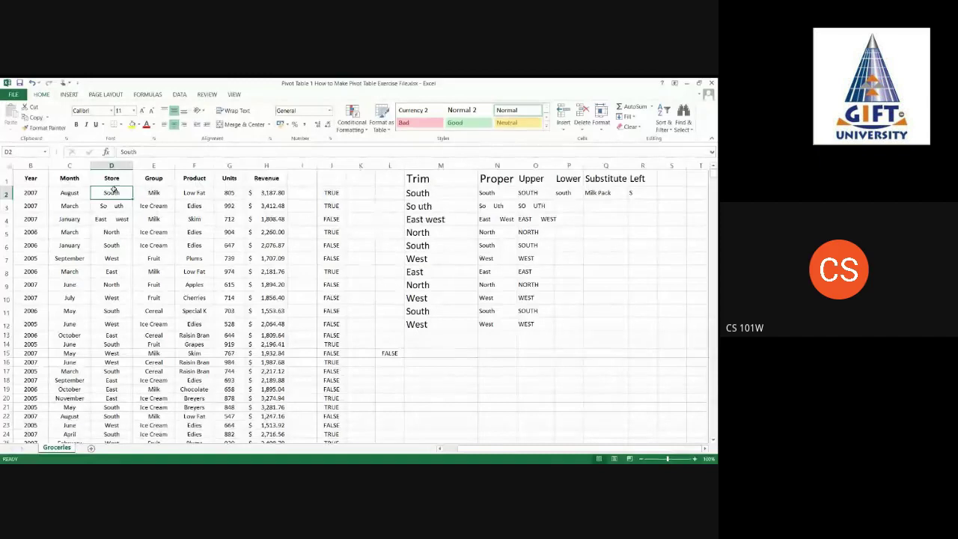
pyautogui.doubleClick(640, 193)
pyautogui.doubleClick(641, 193)
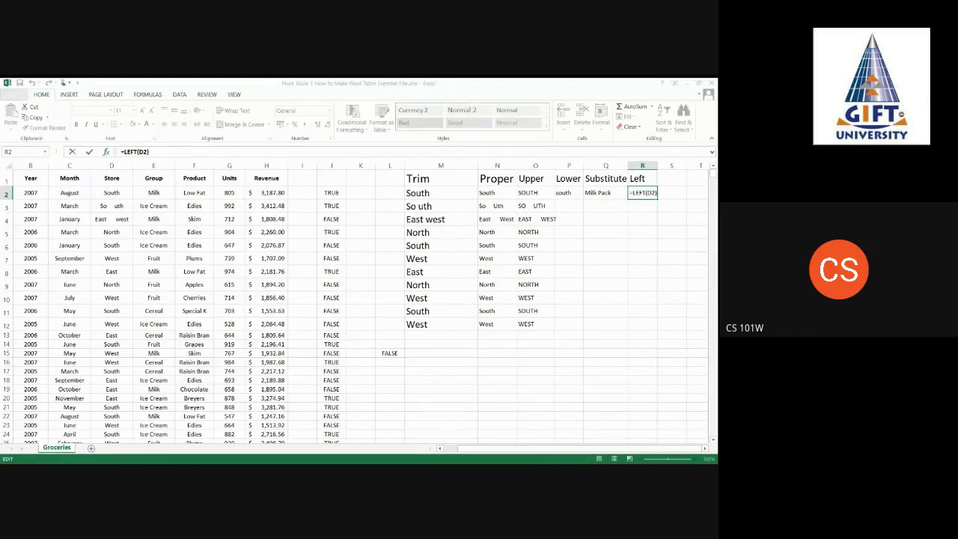
pyautogui.write(',2')
pyautogui.hotkey('ctrl', 'Return')
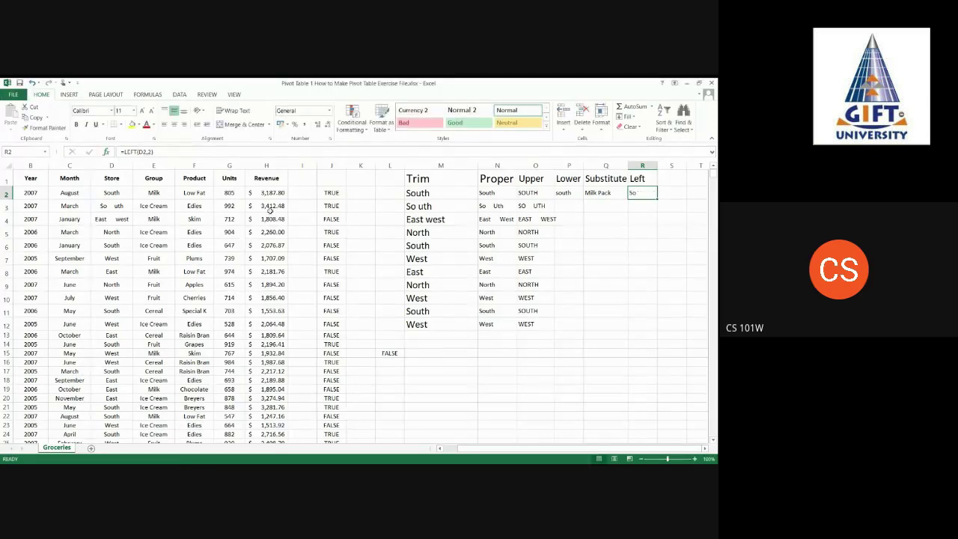
# Change the character count to 3 so R2 holds =LEFT(D2,3), showing Sou
pyautogui.doubleClick(645, 193)
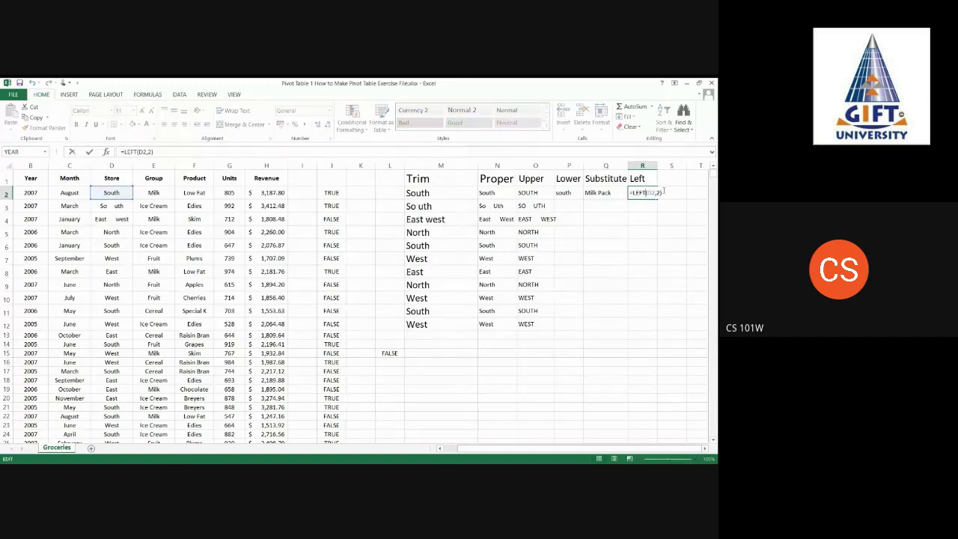
pyautogui.press('BackSpace')
pyautogui.write('3')
pyautogui.press('Return')
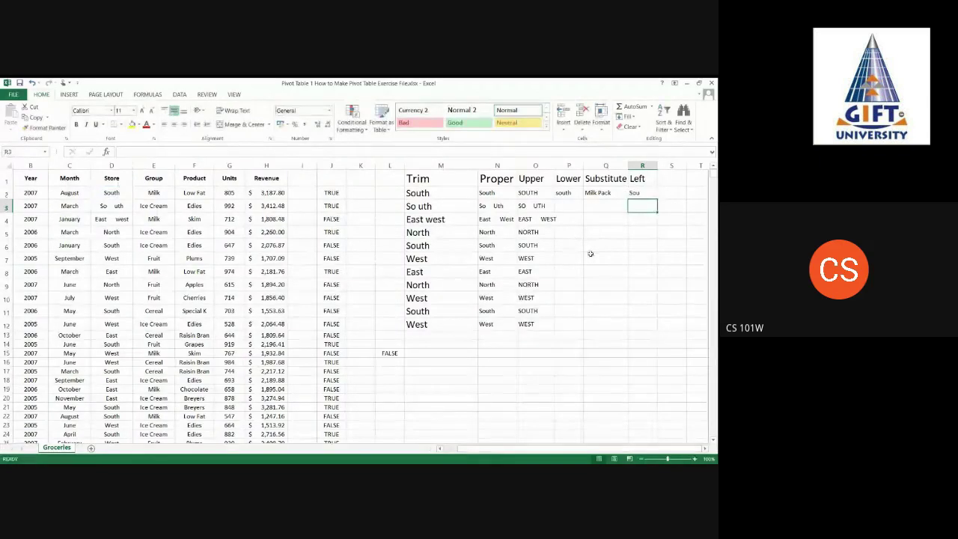
pyautogui.click(643, 192)
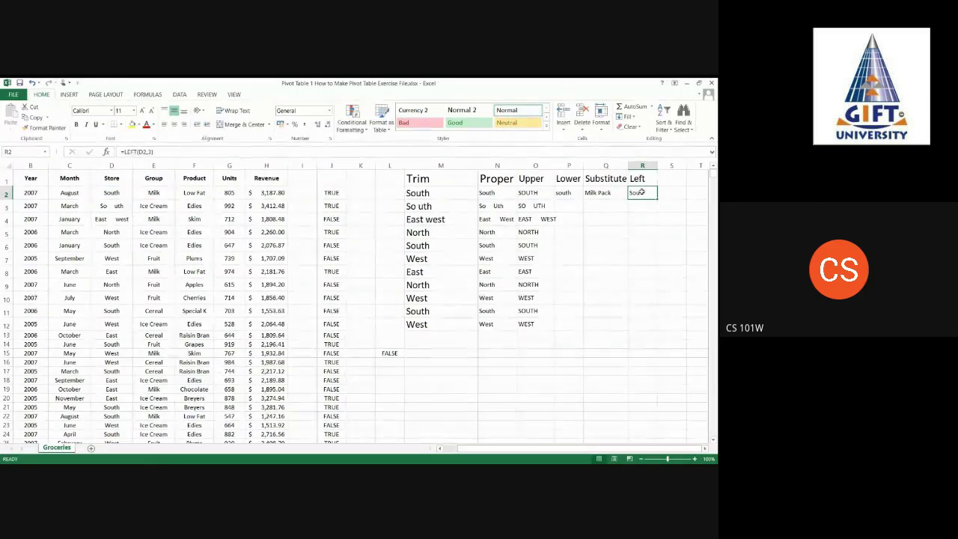
pyautogui.click(675, 177)
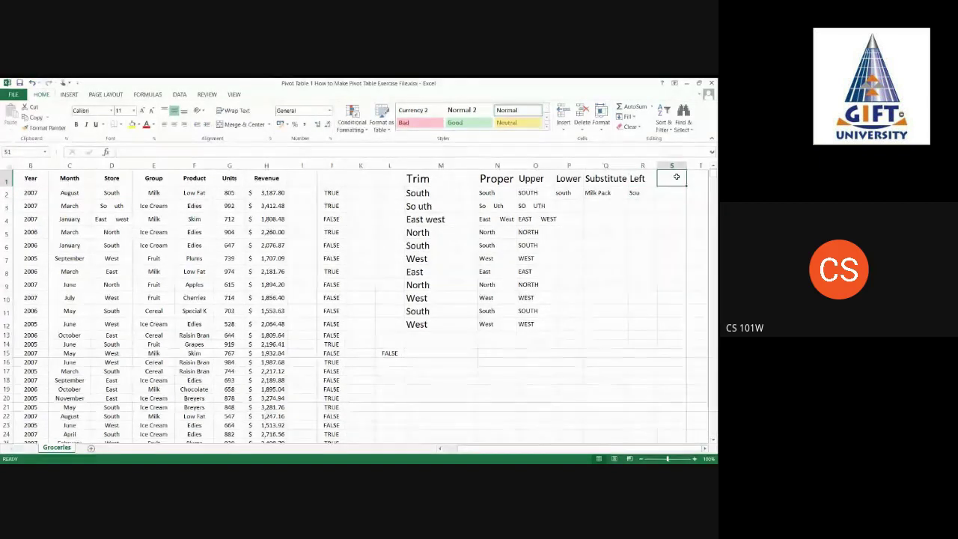
# Type a Right heading in S1 and enlarge its font size twice
pyautogui.write('Rig')
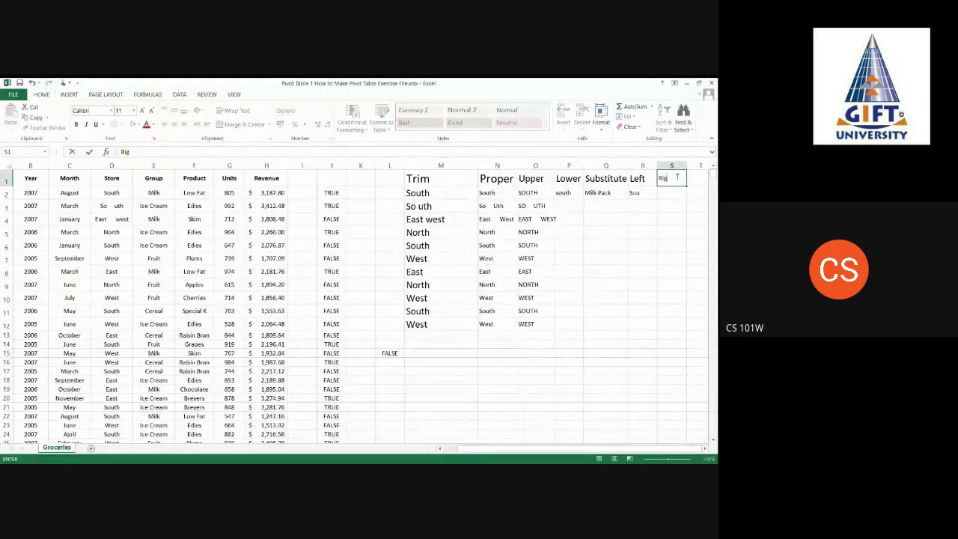
pyautogui.write('ht')
pyautogui.hotkey('ctrl', 'Return')
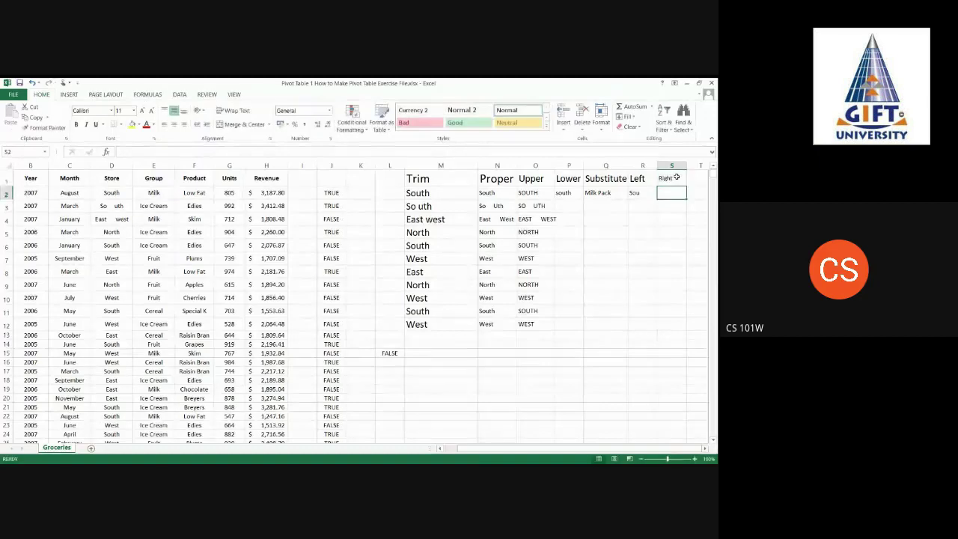
pyautogui.click(141, 111)
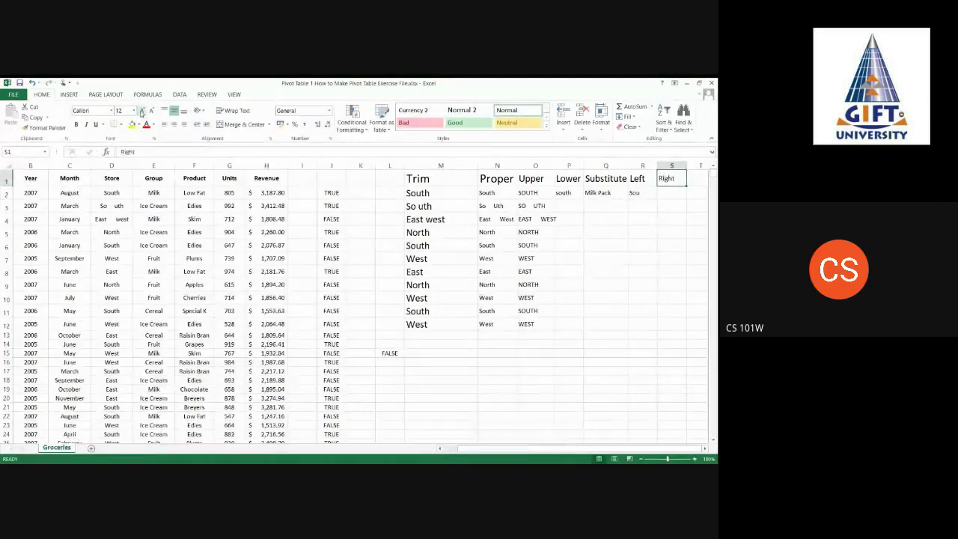
pyautogui.click(142, 111)
pyautogui.click(142, 111)
# Enter =RIGHT(D2,3) in S2 to return uth, then review the formula unchanged
pyautogui.click(676, 191)
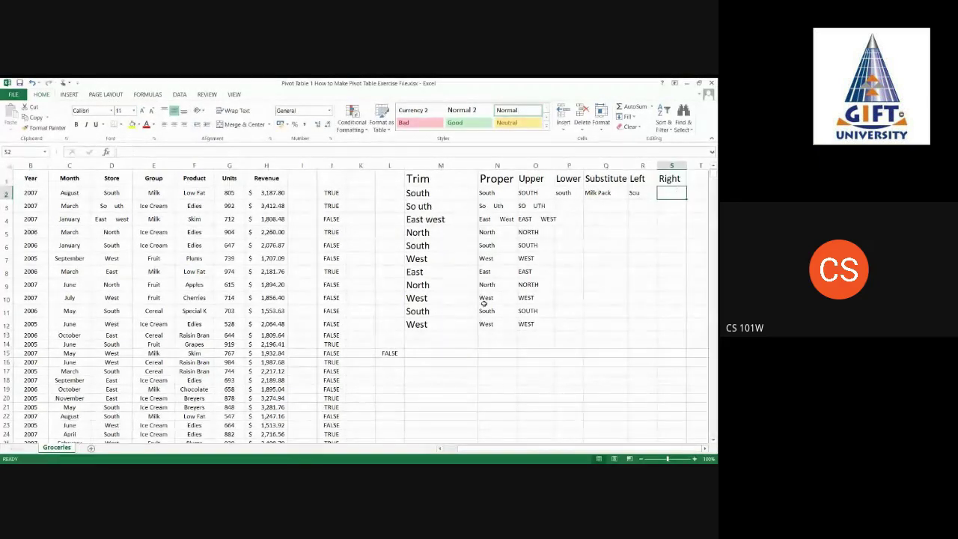
pyautogui.write('=')
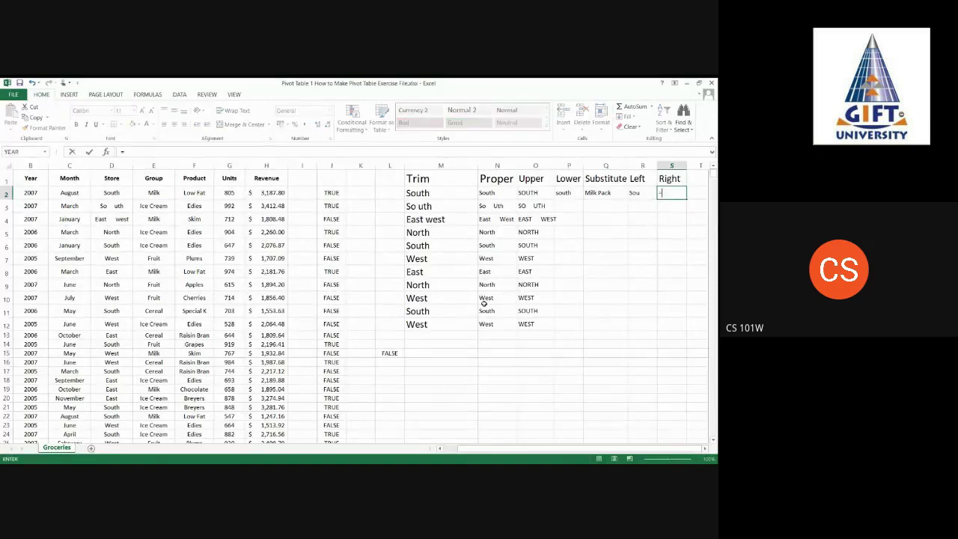
pyautogui.write('ri')
pyautogui.write('ght')
pyautogui.write('(')
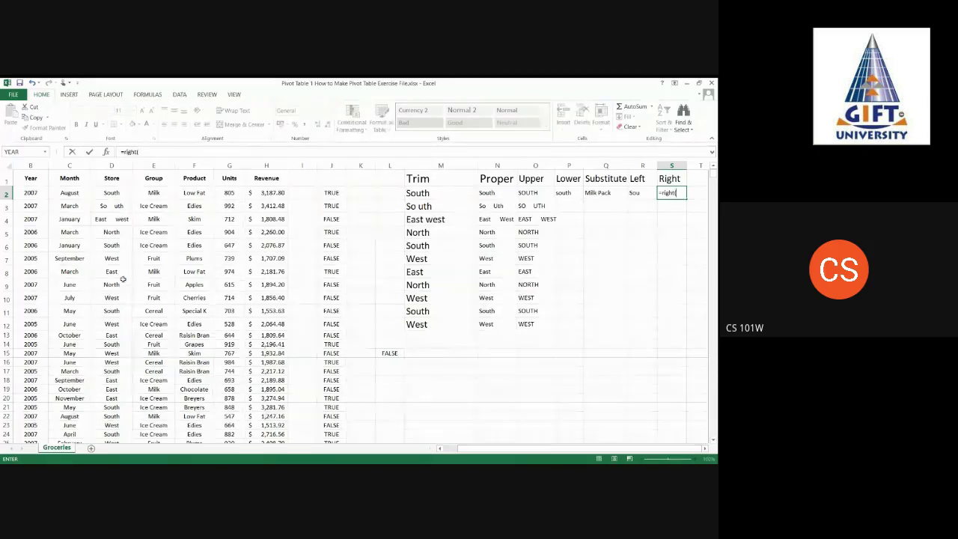
pyautogui.click(110, 192)
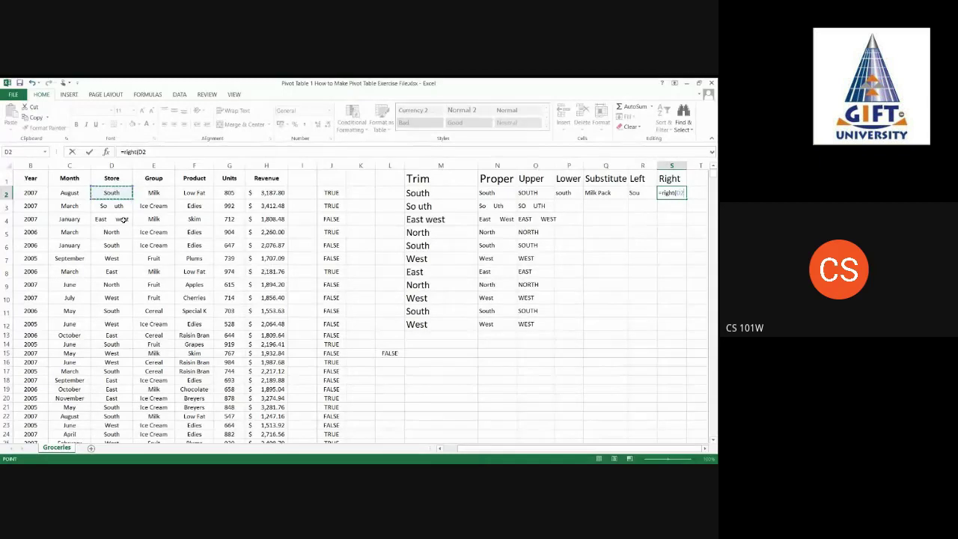
pyautogui.write(',')
pyautogui.write('3')
pyautogui.press('Return')
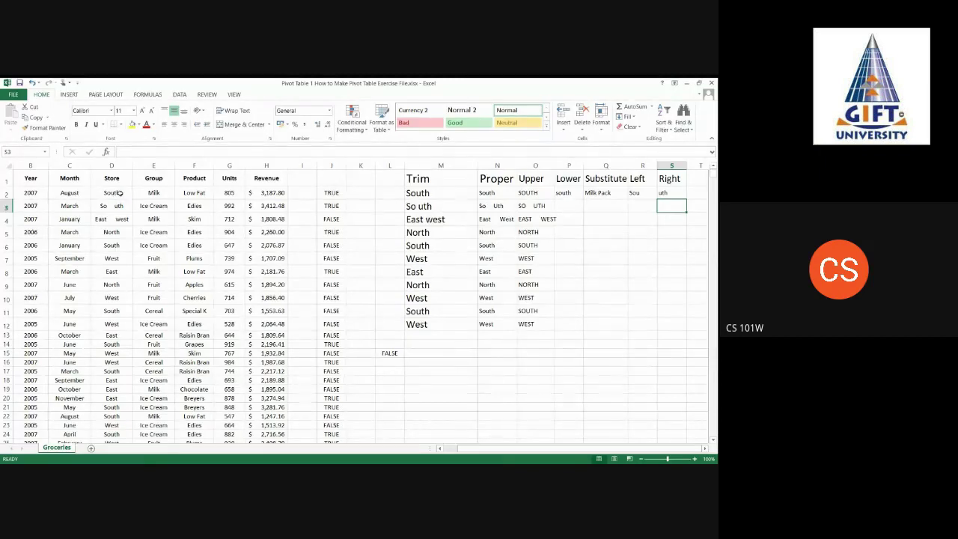
pyautogui.click(664, 192)
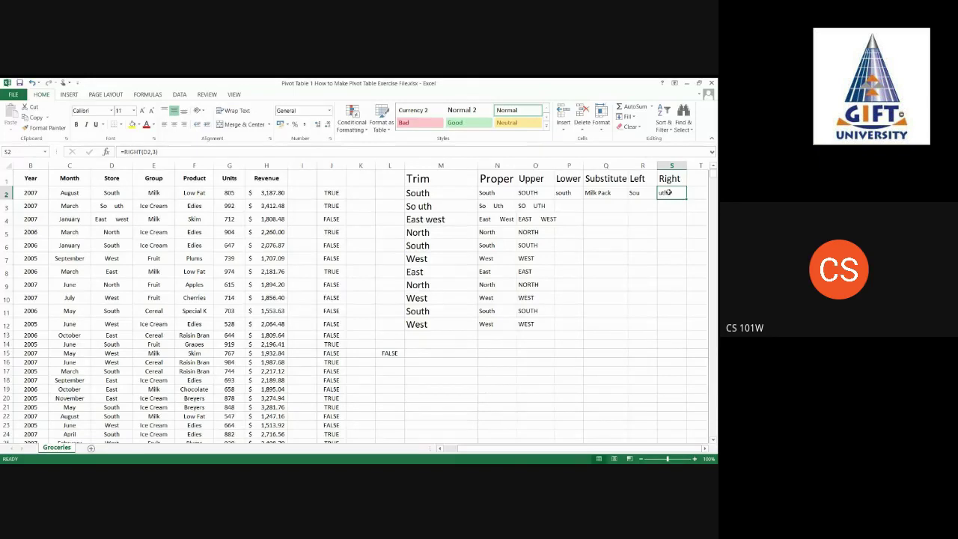
pyautogui.doubleClick(669, 193)
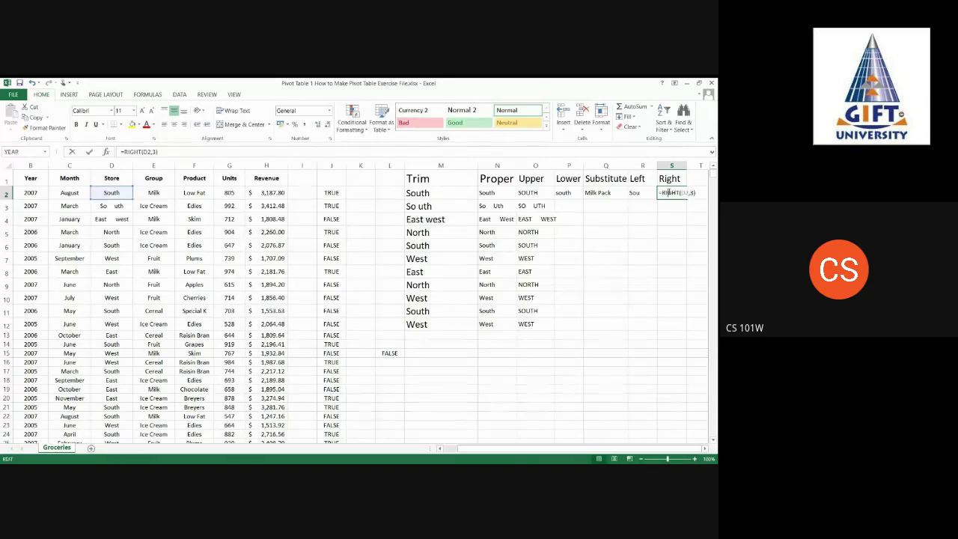
pyautogui.press('Return')
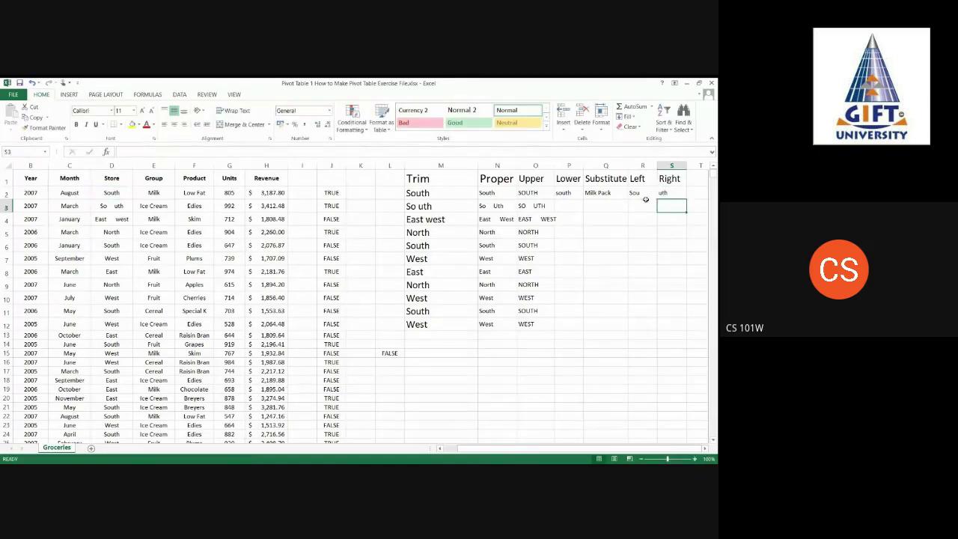
pyautogui.doubleClick(664, 193)
pyautogui.press('Escape')
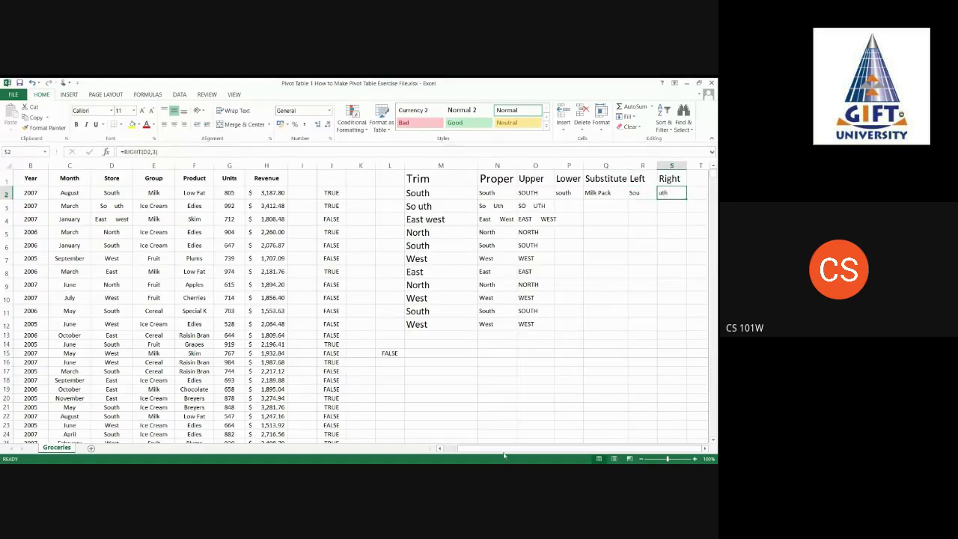
pyautogui.moveTo(524, 449); pyautogui.dragTo(535, 448)
# Type a Mid heading in T1 and increase its font size
pyautogui.click(699, 179)
pyautogui.moveTo(610, 449); pyautogui.dragTo(612, 447)
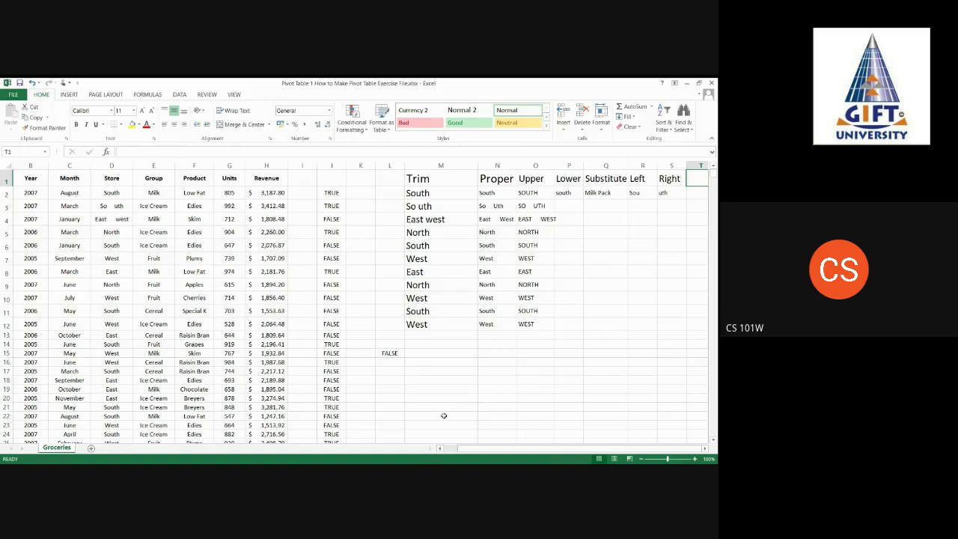
pyautogui.write('Mid')
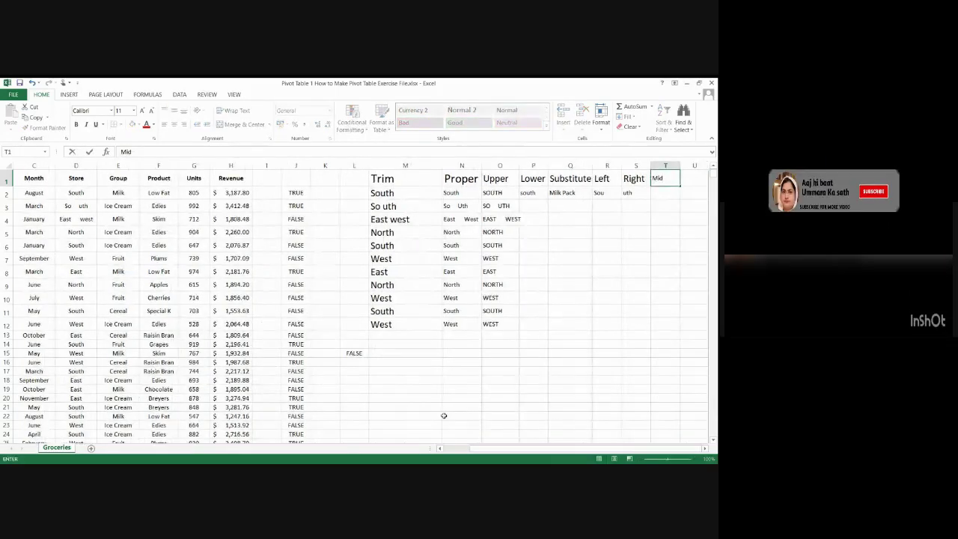
pyautogui.click(637, 323)
pyautogui.click(665, 179)
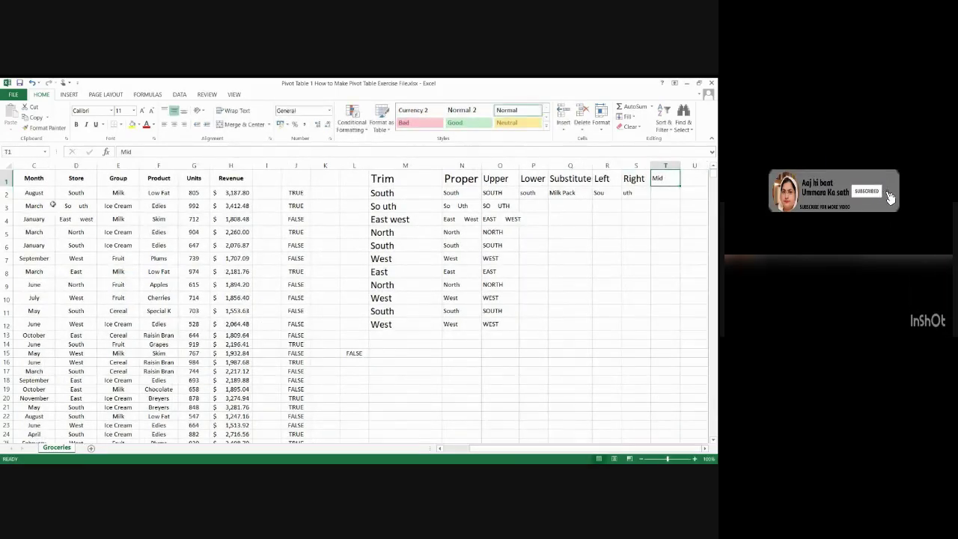
pyautogui.click(143, 110)
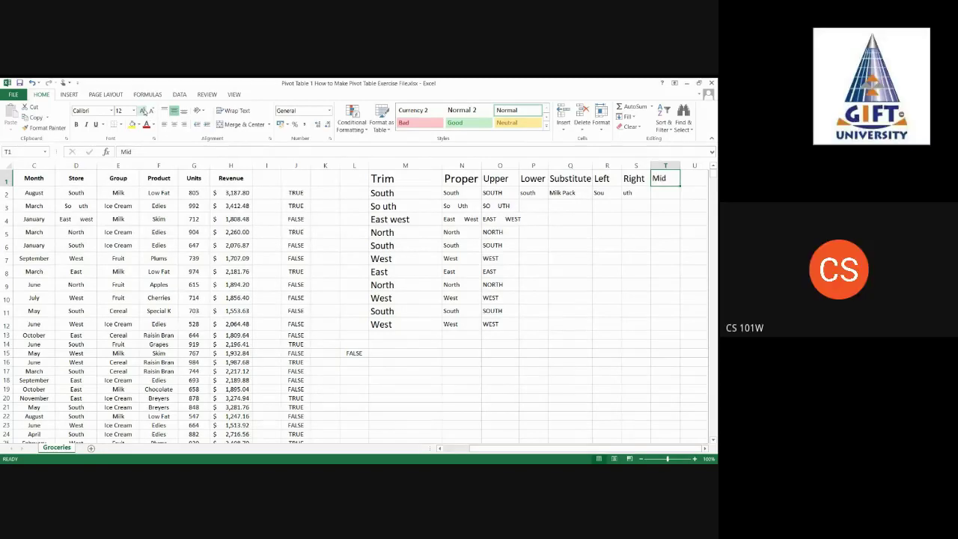
# Try a MID formula on D2 in T2, which raises a too-few-arguments warning
pyautogui.click(653, 196)
pyautogui.write('=')
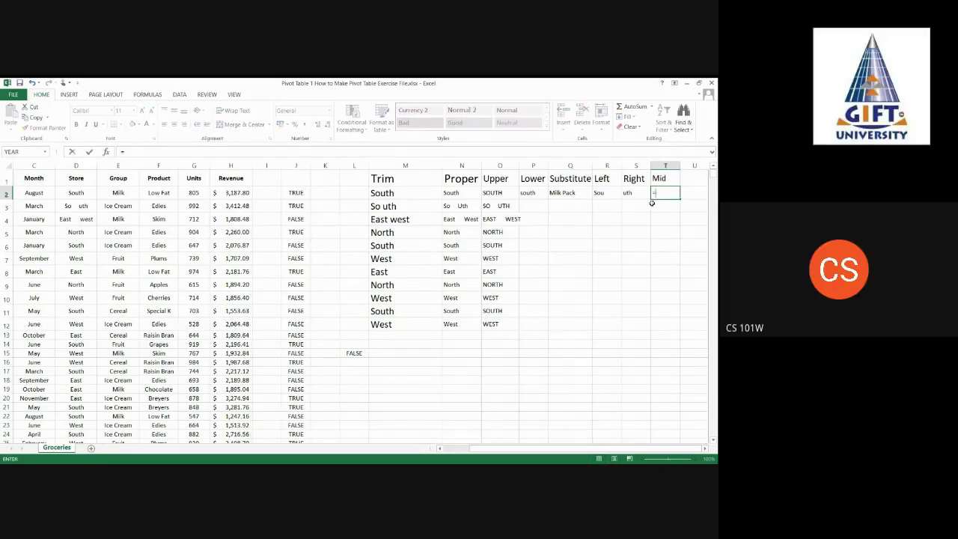
pyautogui.write('mid(')
pyautogui.click(82, 193)
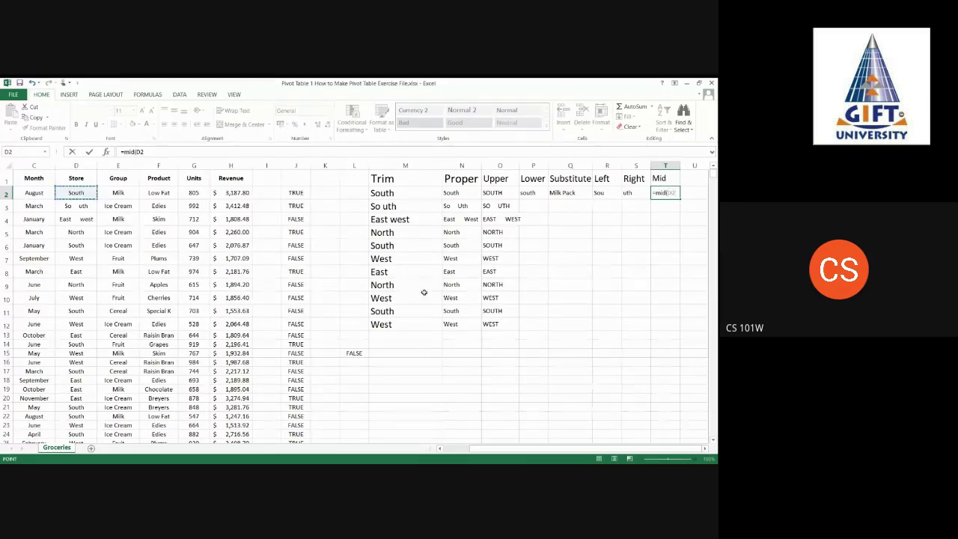
pyautogui.write(',3')
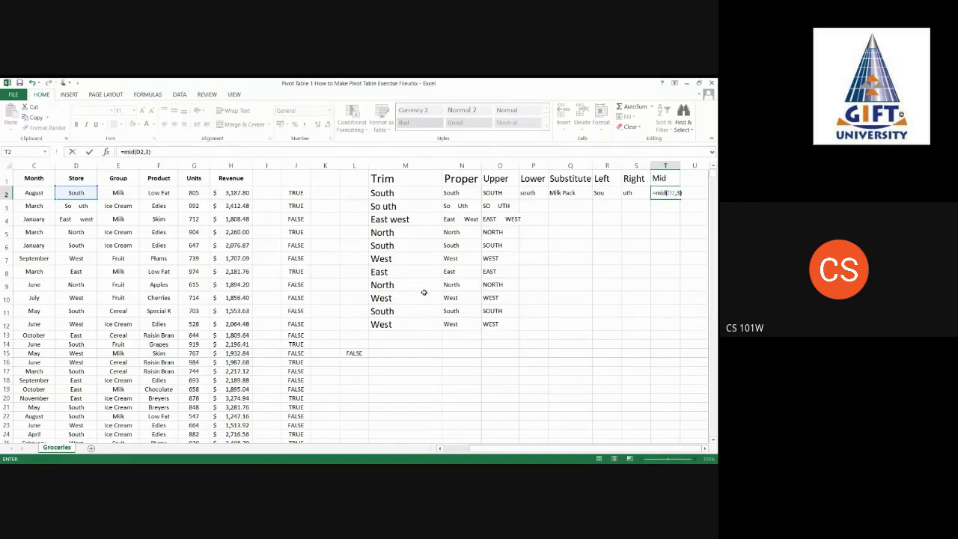
pyautogui.press('Return')
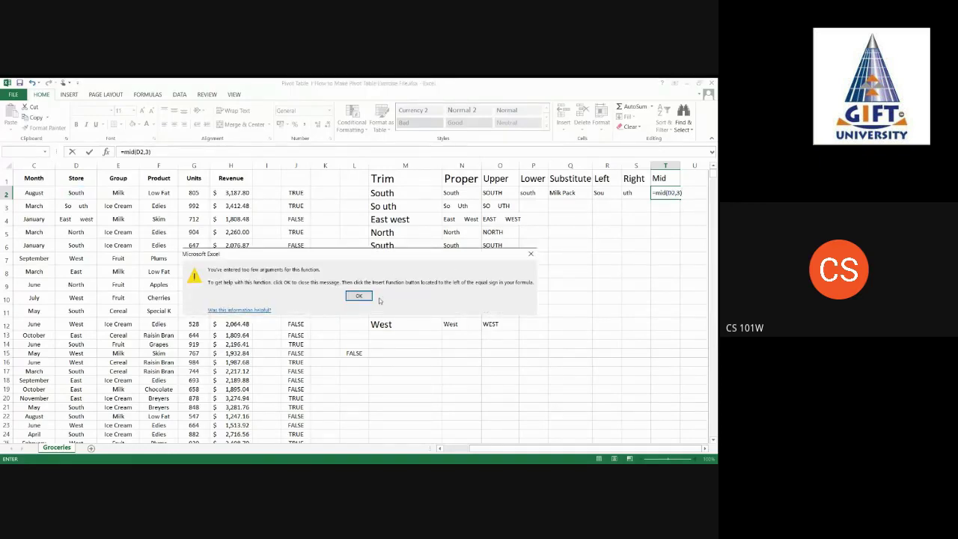
# Dismiss the warning and complete T2 as =MID(D2,3,4), returning uth
pyautogui.click(359, 297)
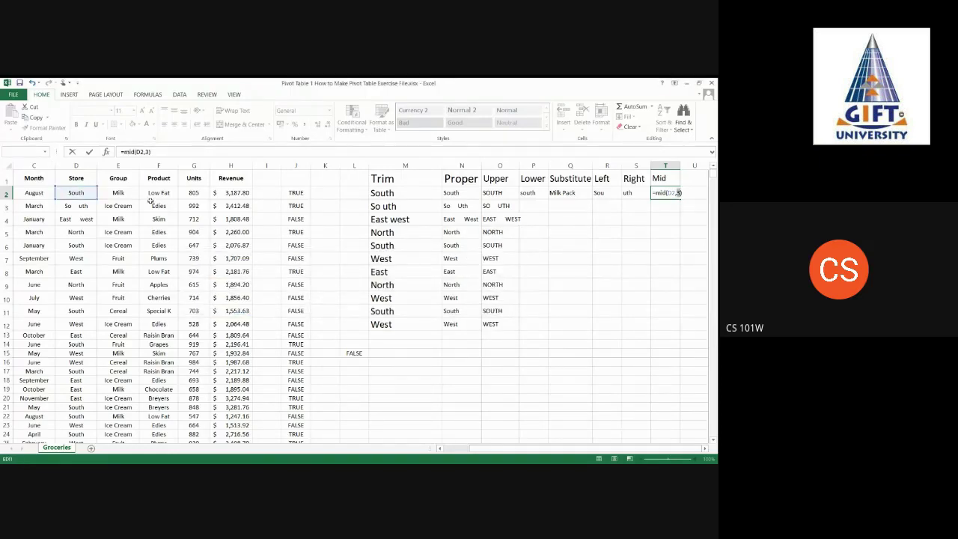
pyautogui.click(107, 152)
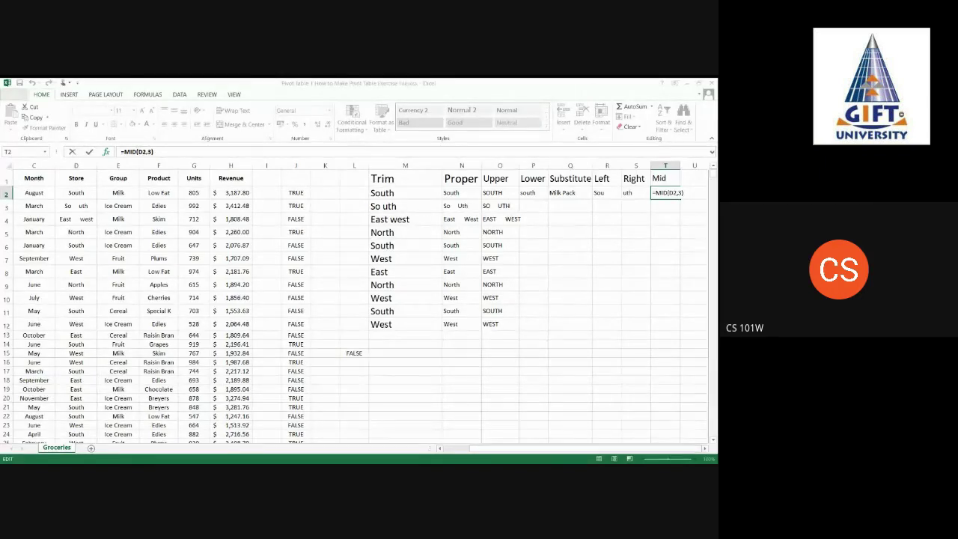
pyautogui.write(',4')
pyautogui.hotkey('ctrl', 'Return')
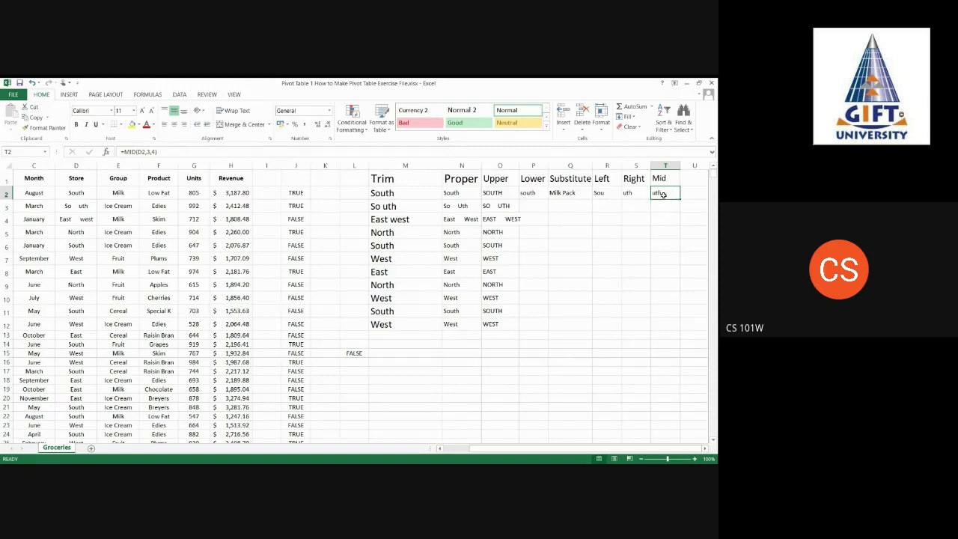
# Change T2's MID start position to 4 (=MID(D2,4,5)) so it shows th
pyautogui.doubleClick(662, 194)
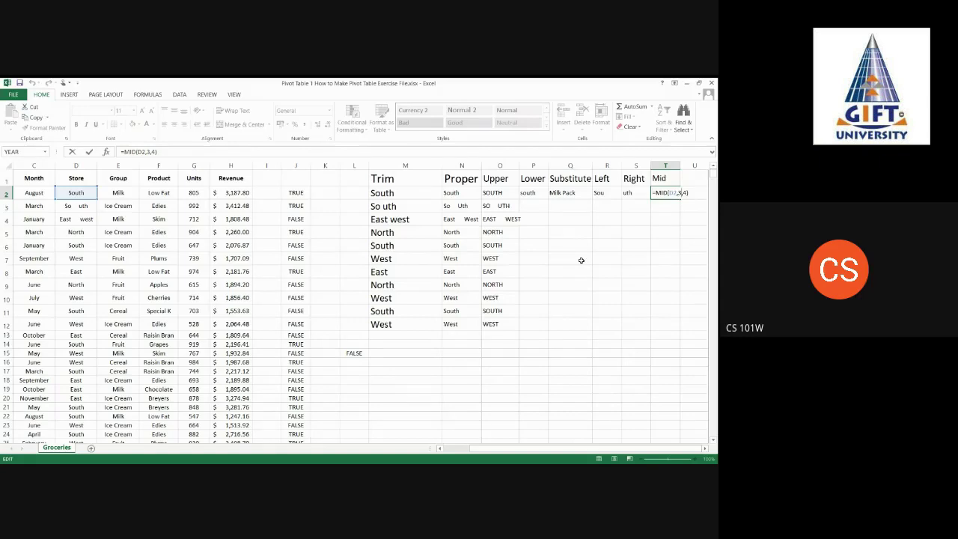
pyautogui.press('BackSpace')
pyautogui.write('4')
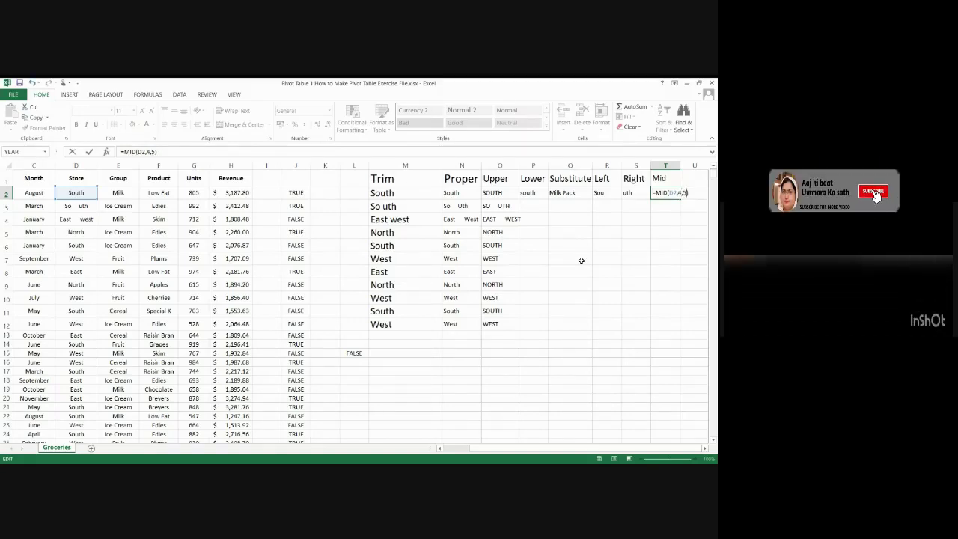
pyautogui.press('Return')
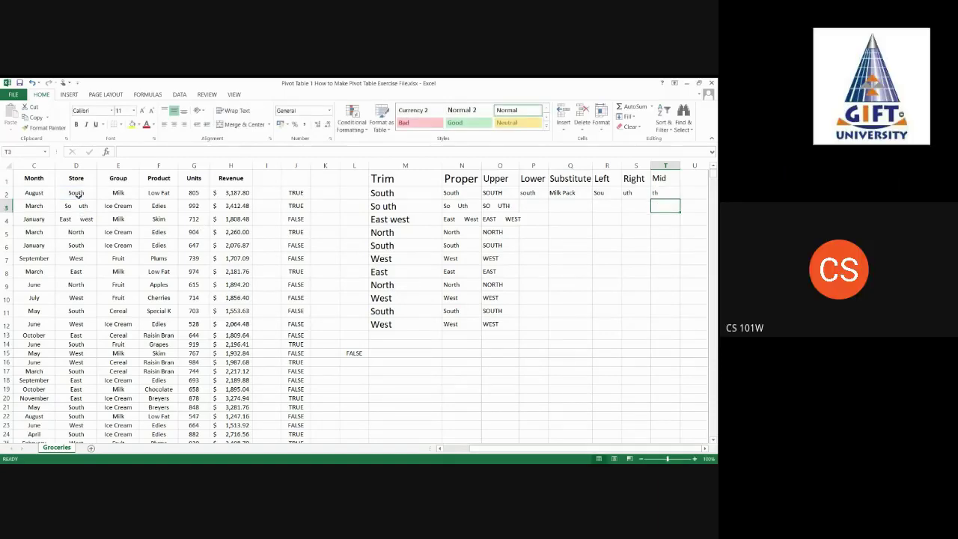
pyautogui.click(85, 194)
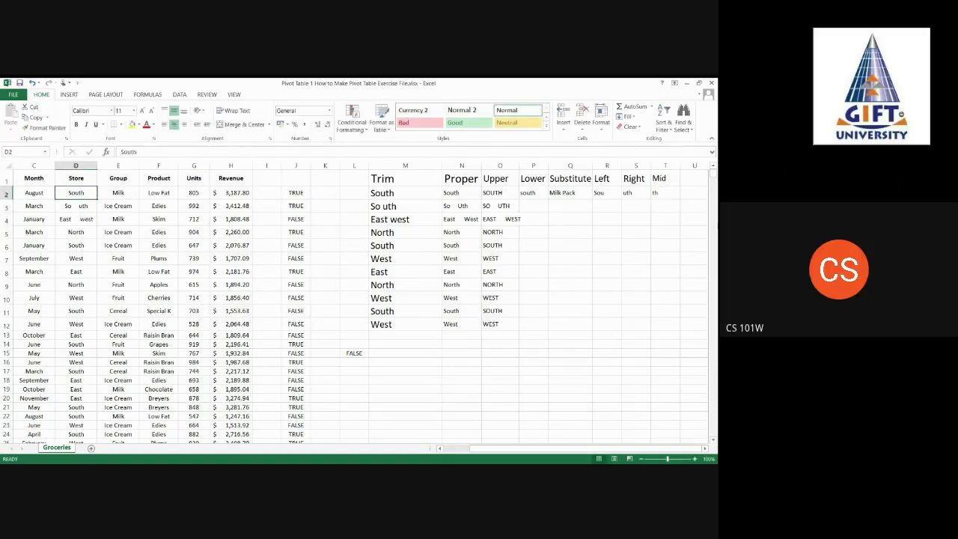
pyautogui.click(665, 192)
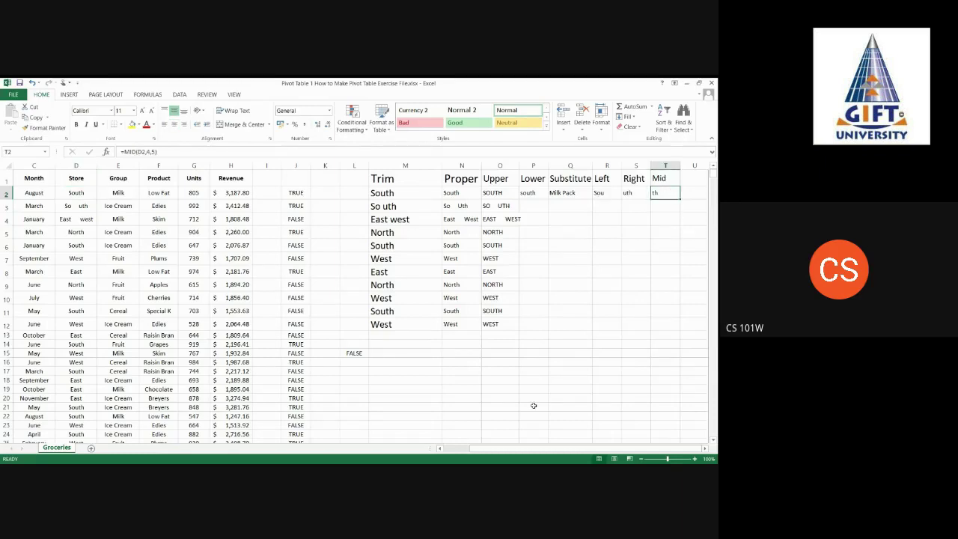
pyautogui.moveTo(535, 452); pyautogui.dragTo(656, 450)
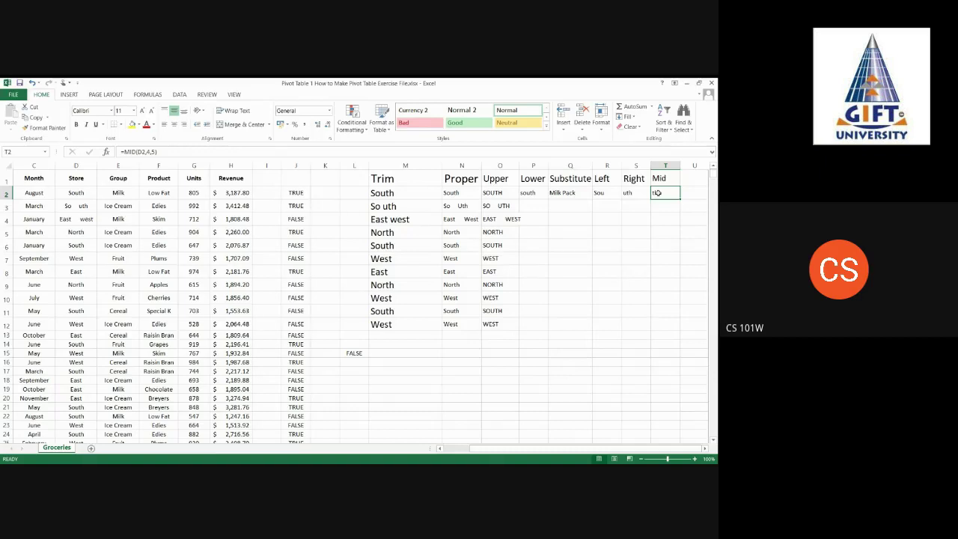